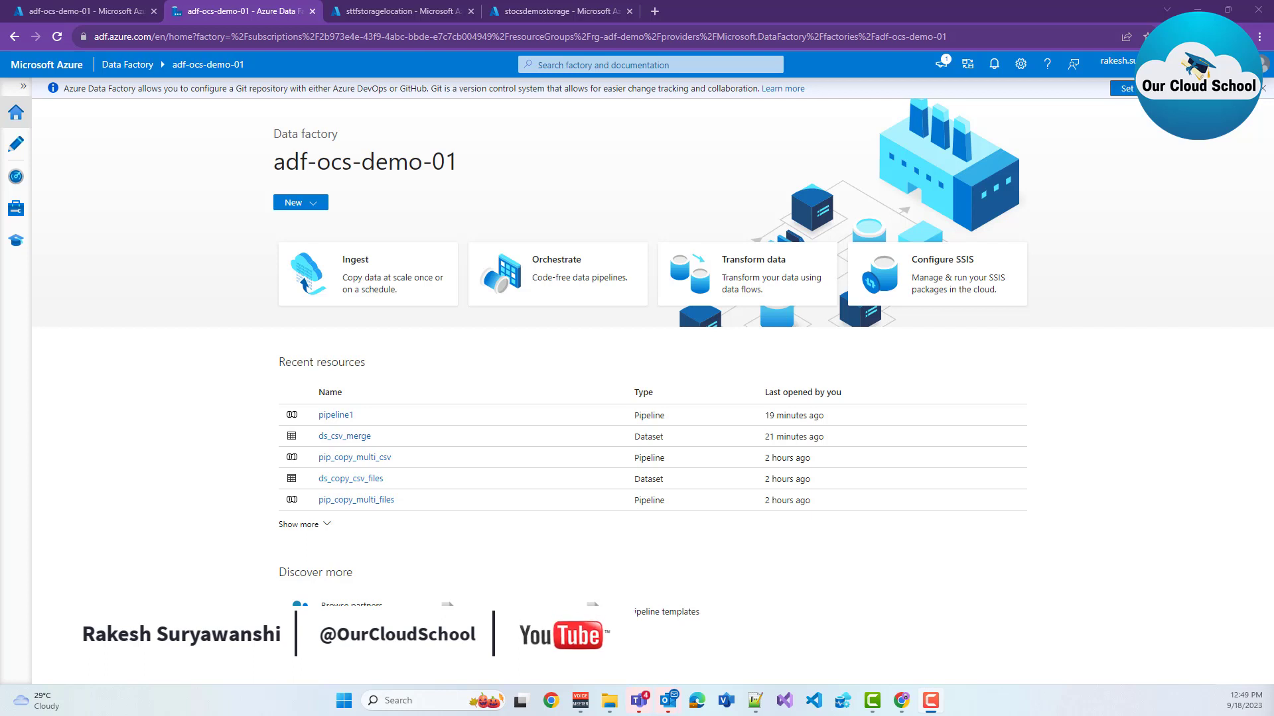
Check demo.zip in the input container of sttfstoragelocation and the contents of the output container of stocsdemostorage
left_click(375, 12)
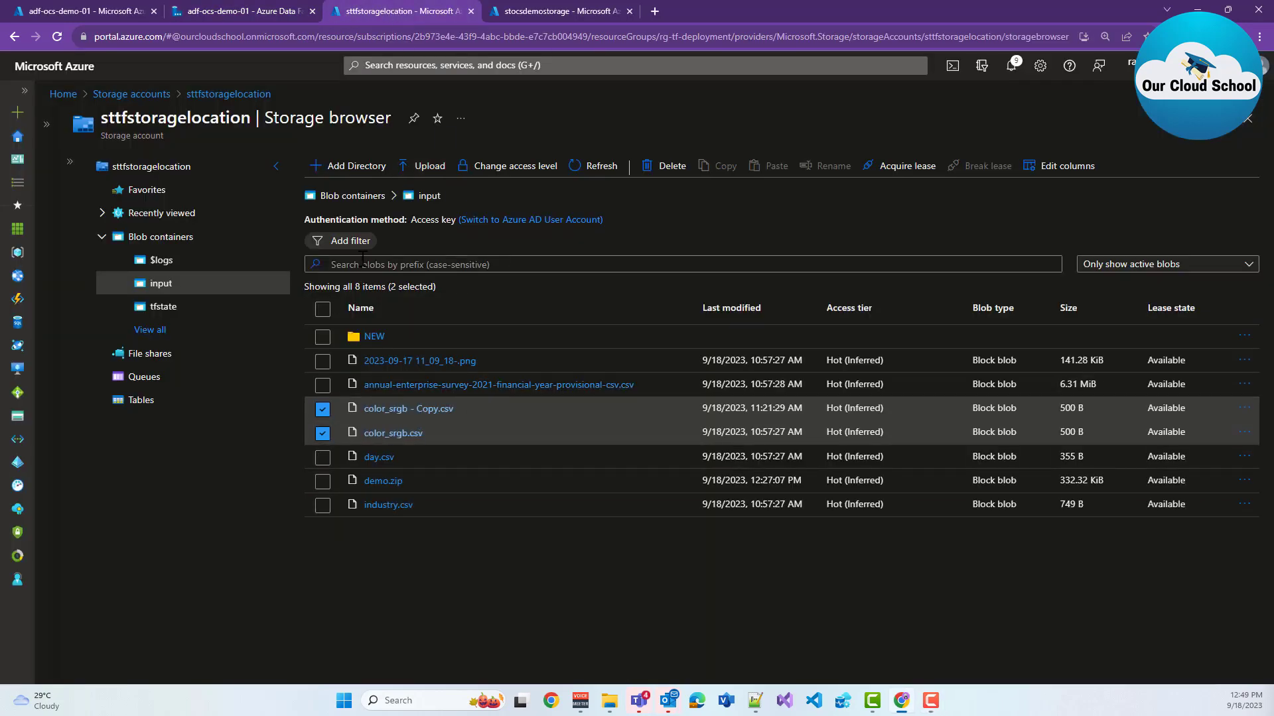
left_click(592, 166)
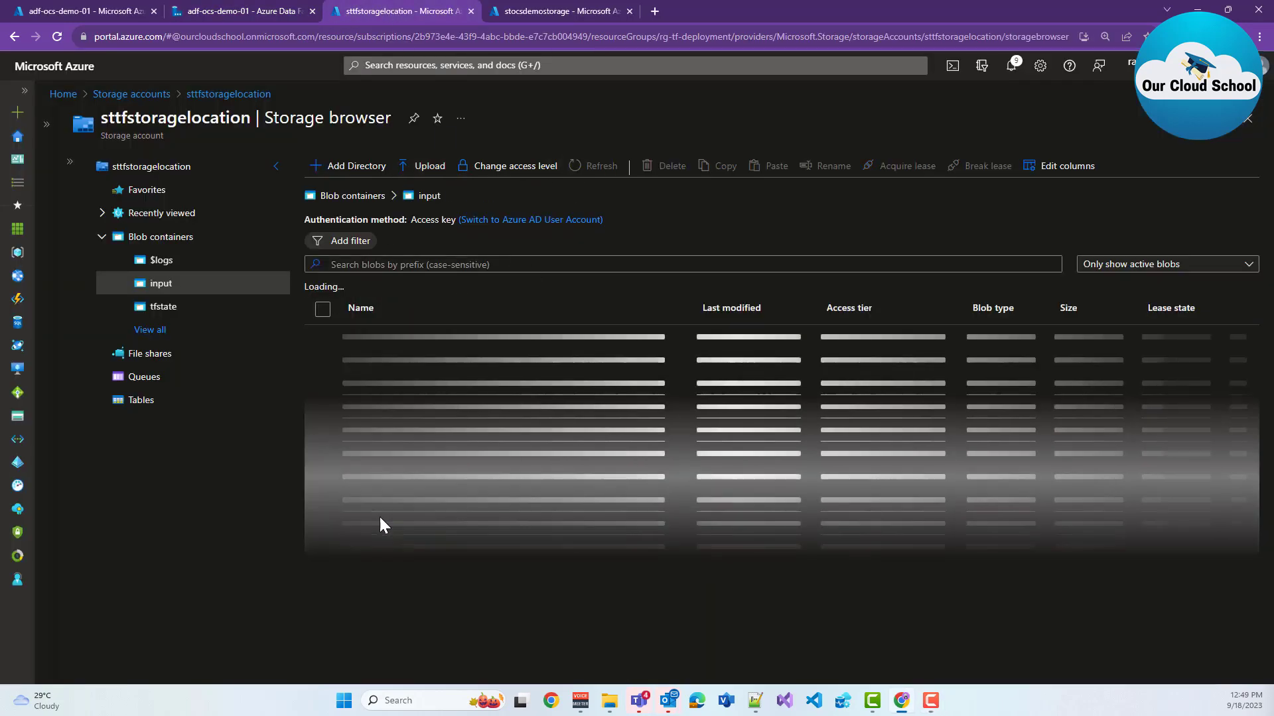
left_click(322, 481)
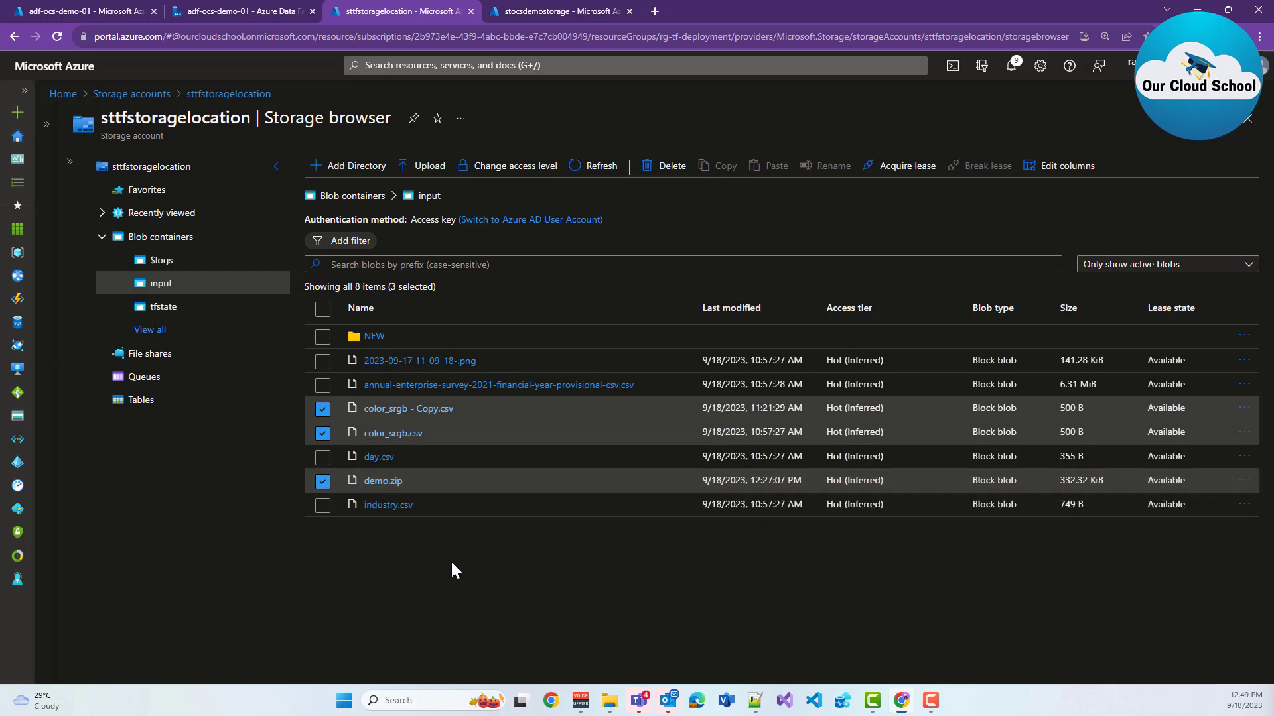
left_click(545, 12)
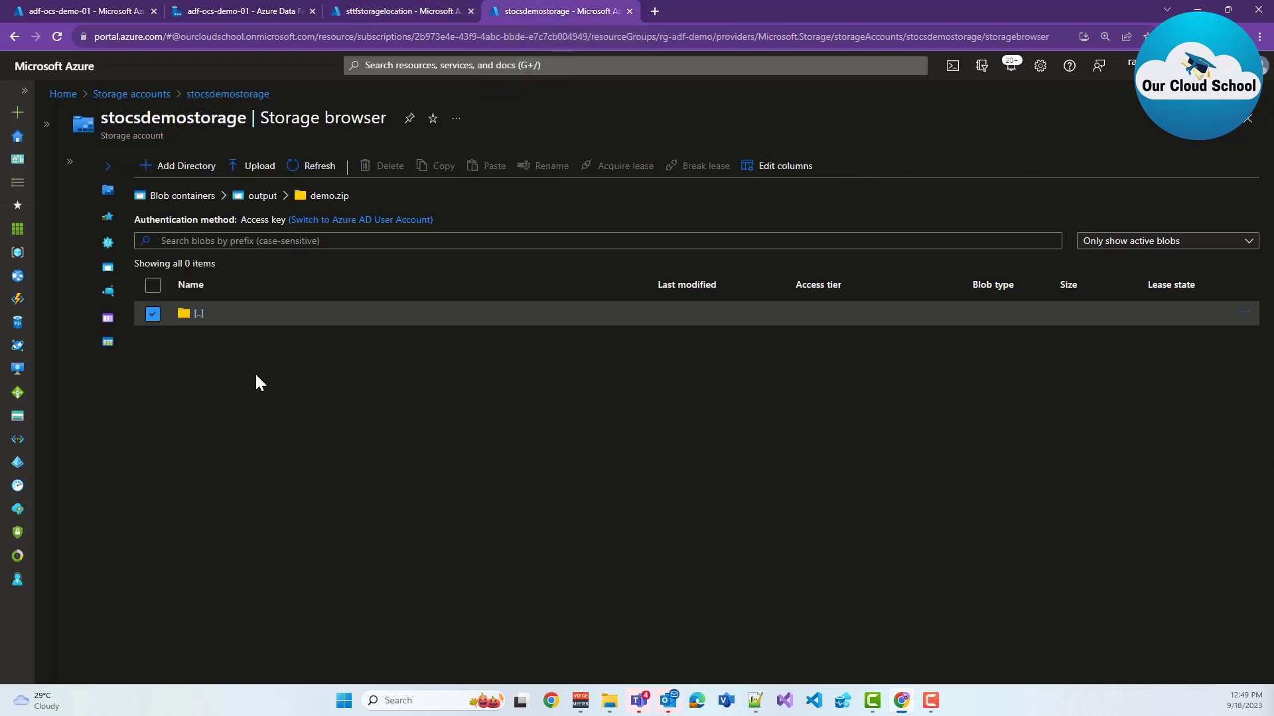
left_click(108, 166)
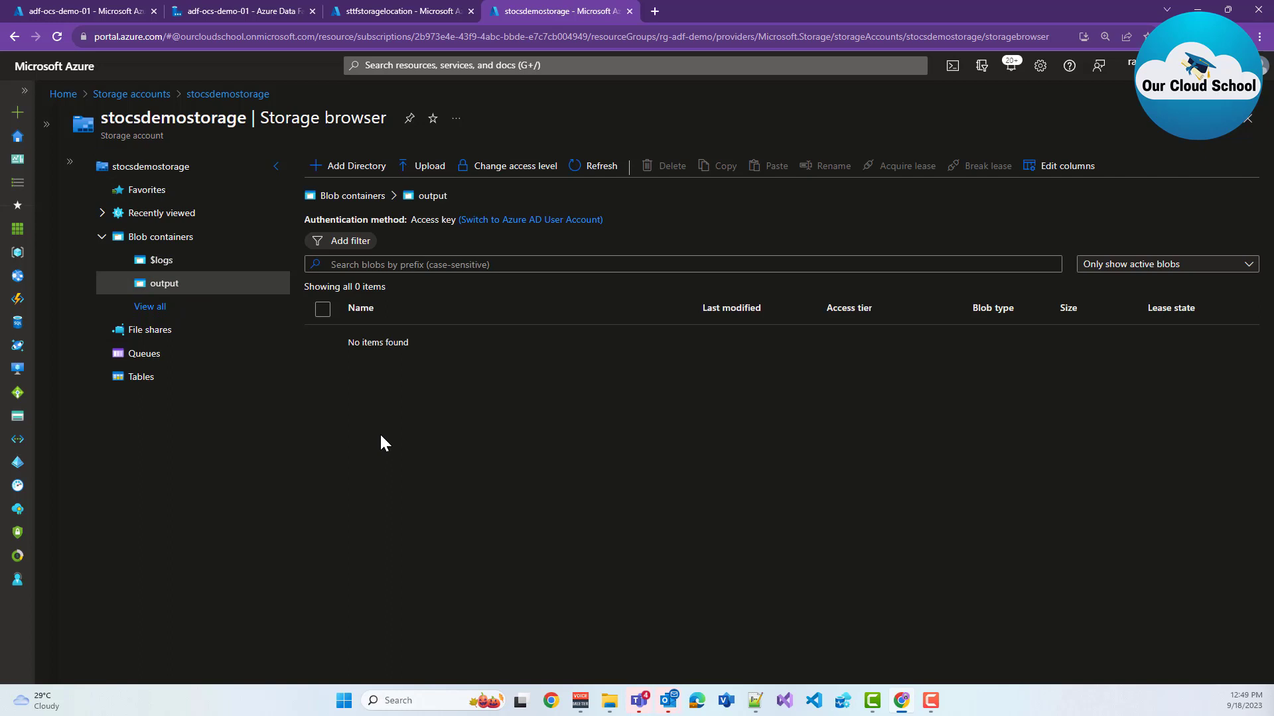
Create a new blank pipeline in the adf-ocs-demo-01 data factory
left_click(244, 14)
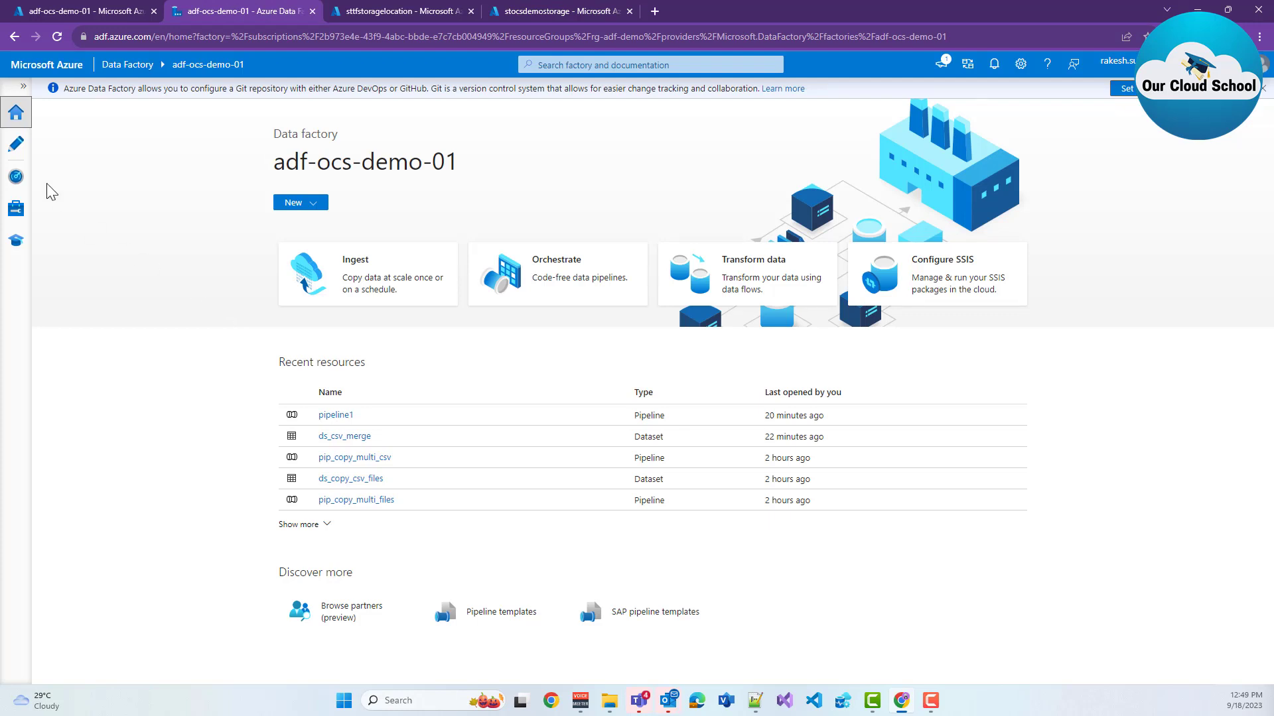
left_click(15, 148)
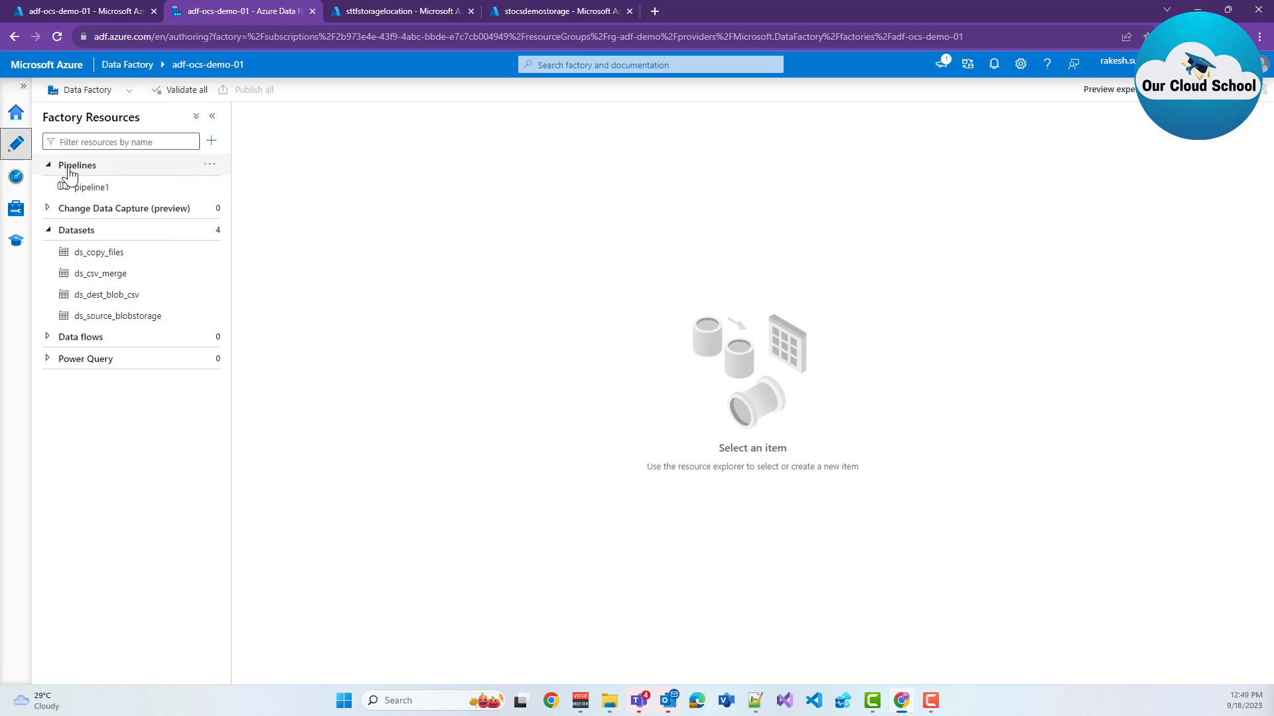
left_click(209, 169)
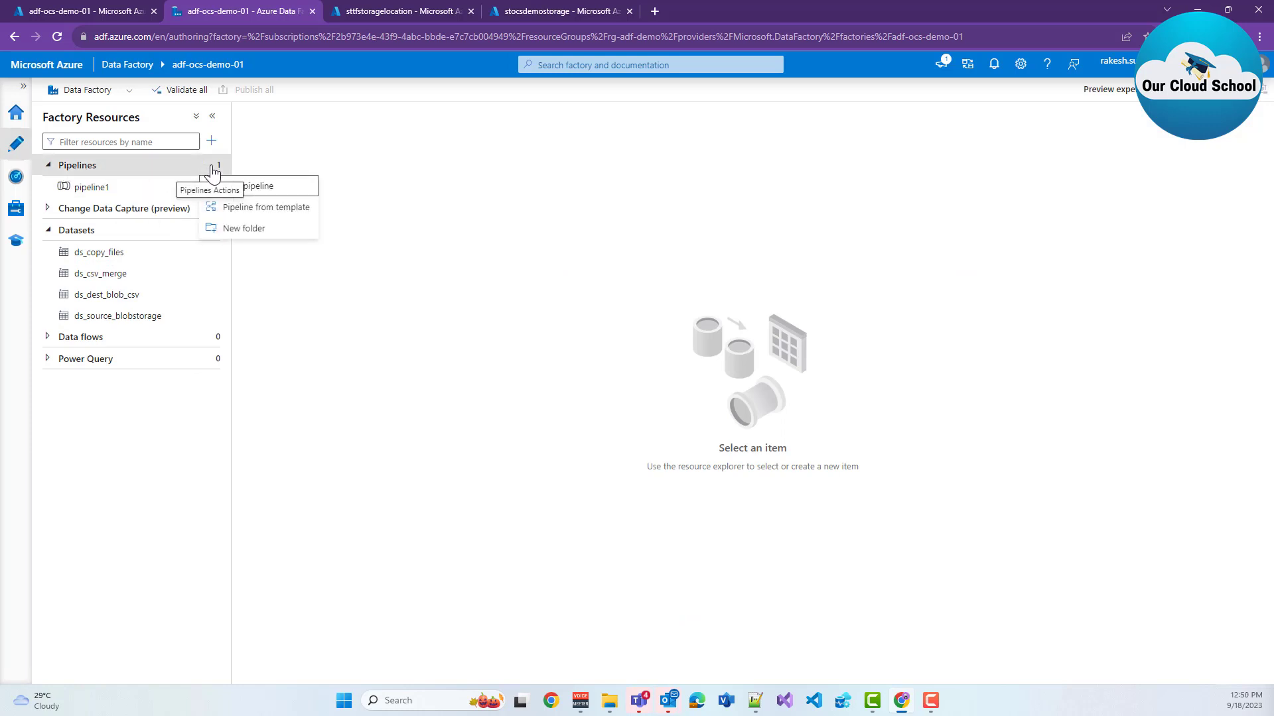
left_click(248, 191)
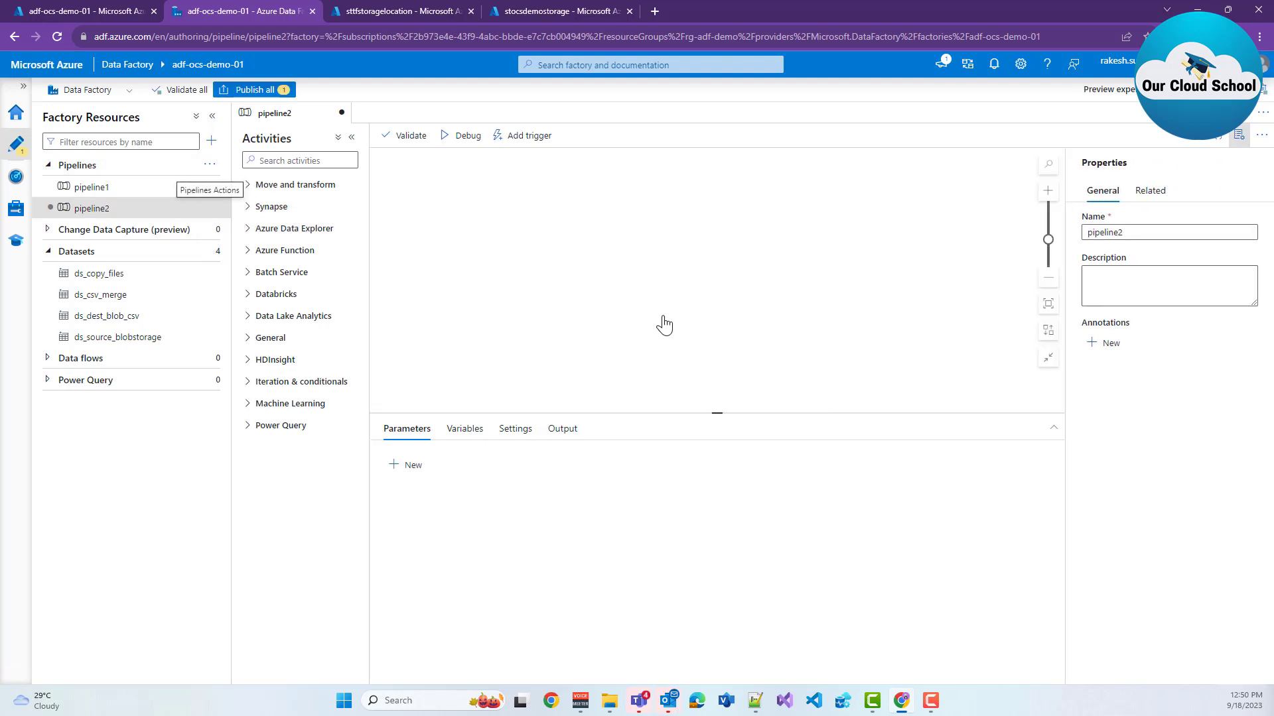
Collapse the factory resources list and add a Copy data activity to the pipeline canvas
left_click(210, 118)
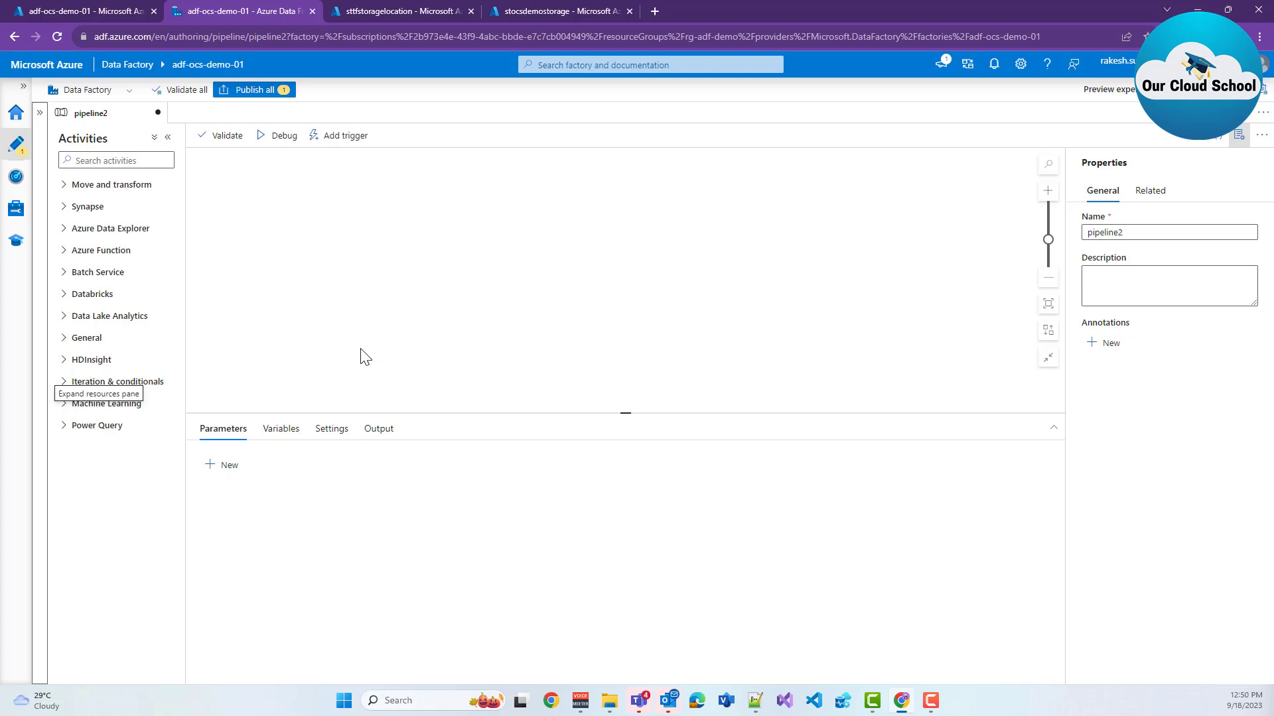
left_click(66, 185)
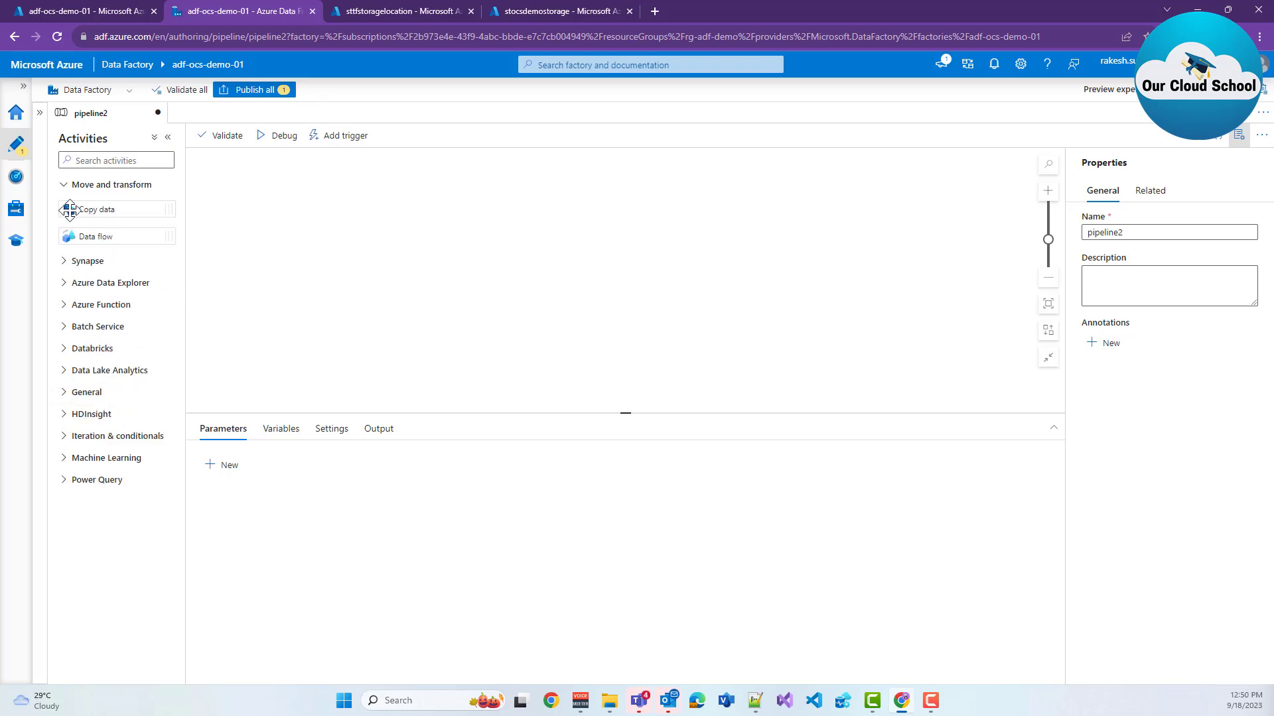
left_click_drag(73, 210, 462, 271)
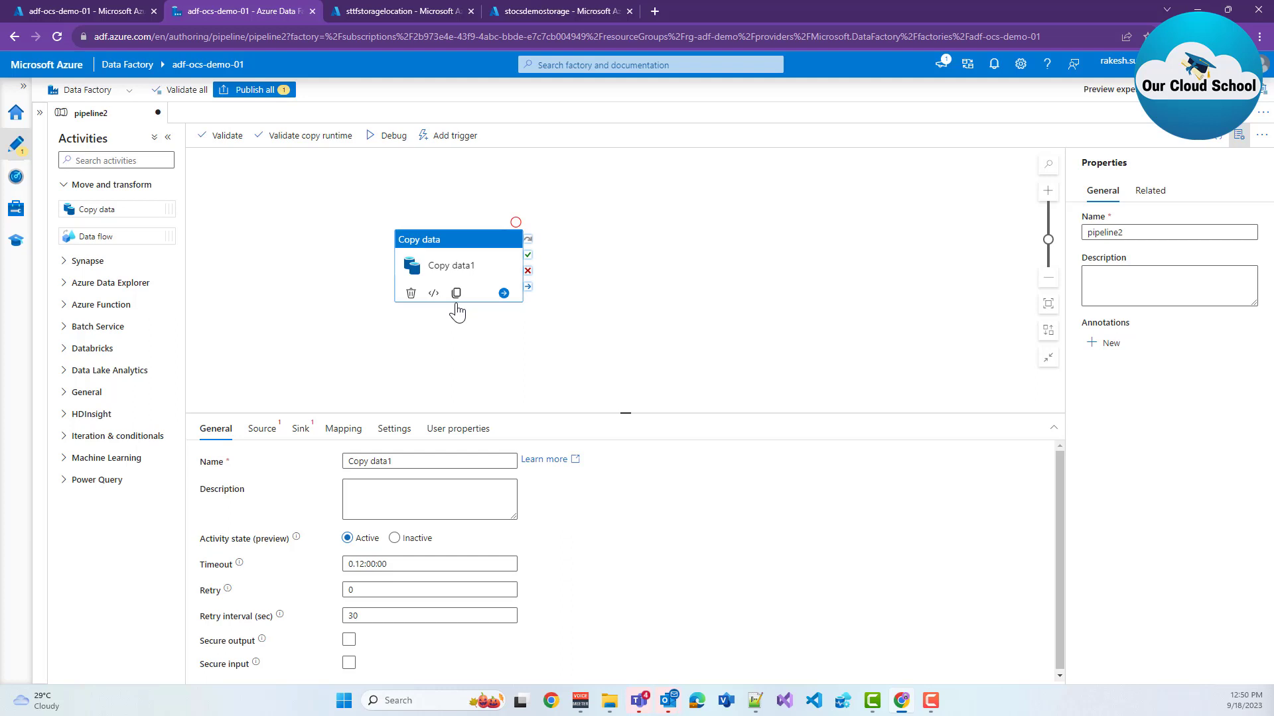
Start a new source dataset for the Copy data activity, using Azure Blob Storage with the DelimitedText format
left_click(260, 437)
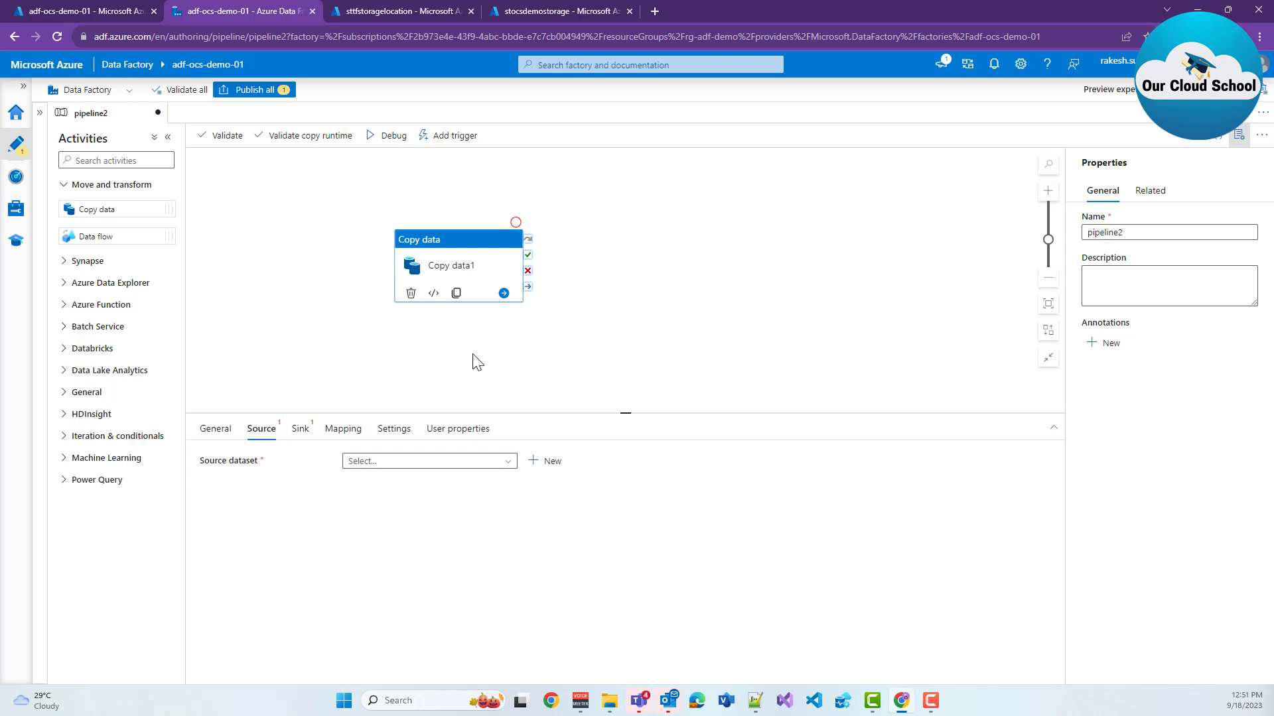
left_click(454, 464)
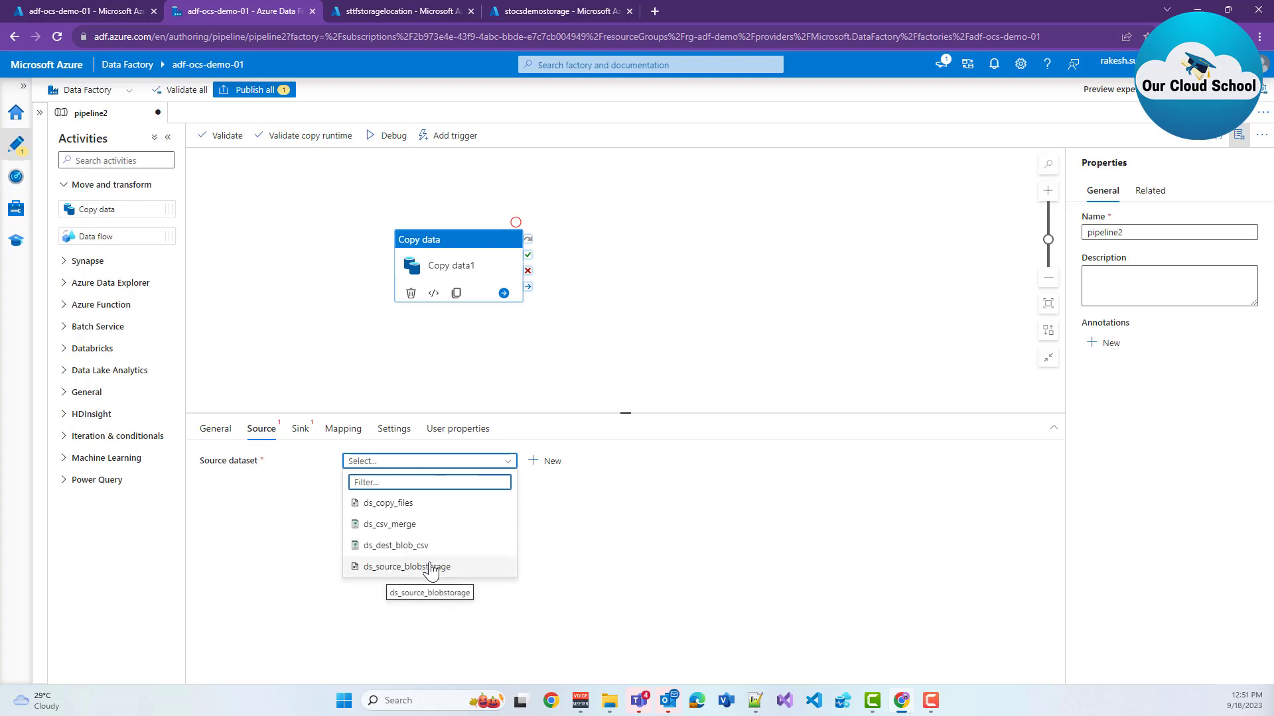
left_click(609, 537)
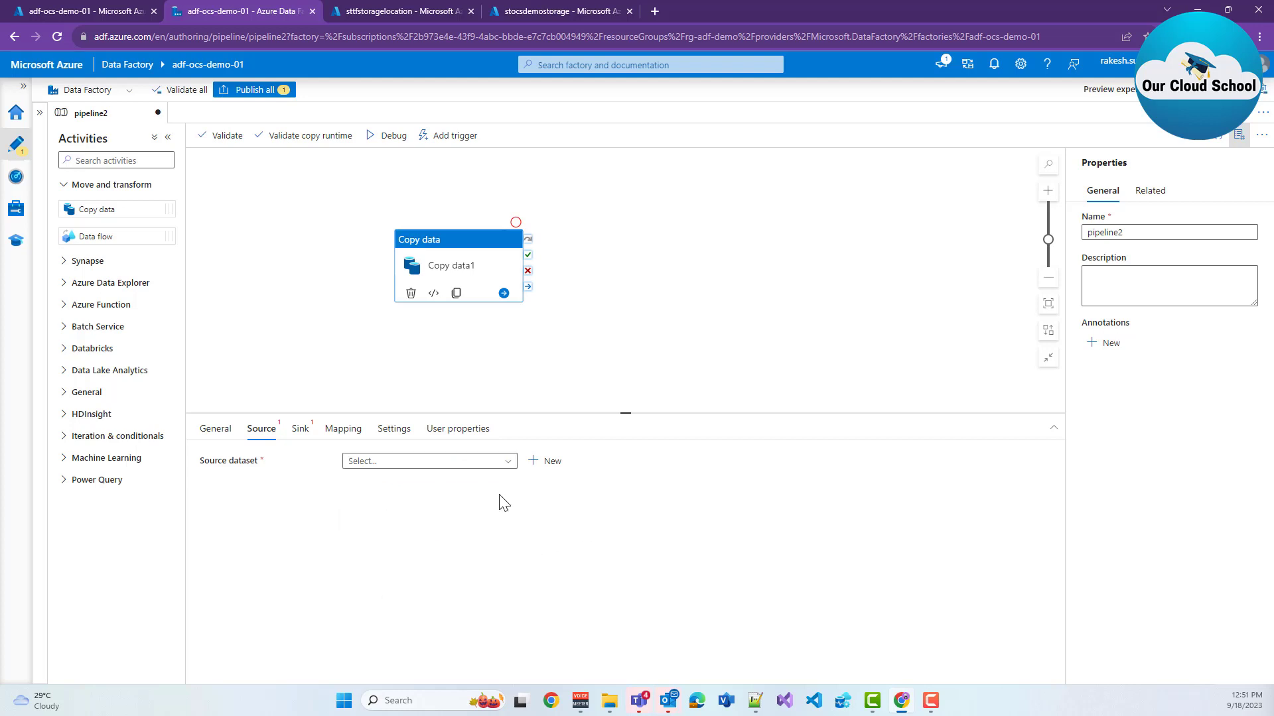
left_click(549, 468)
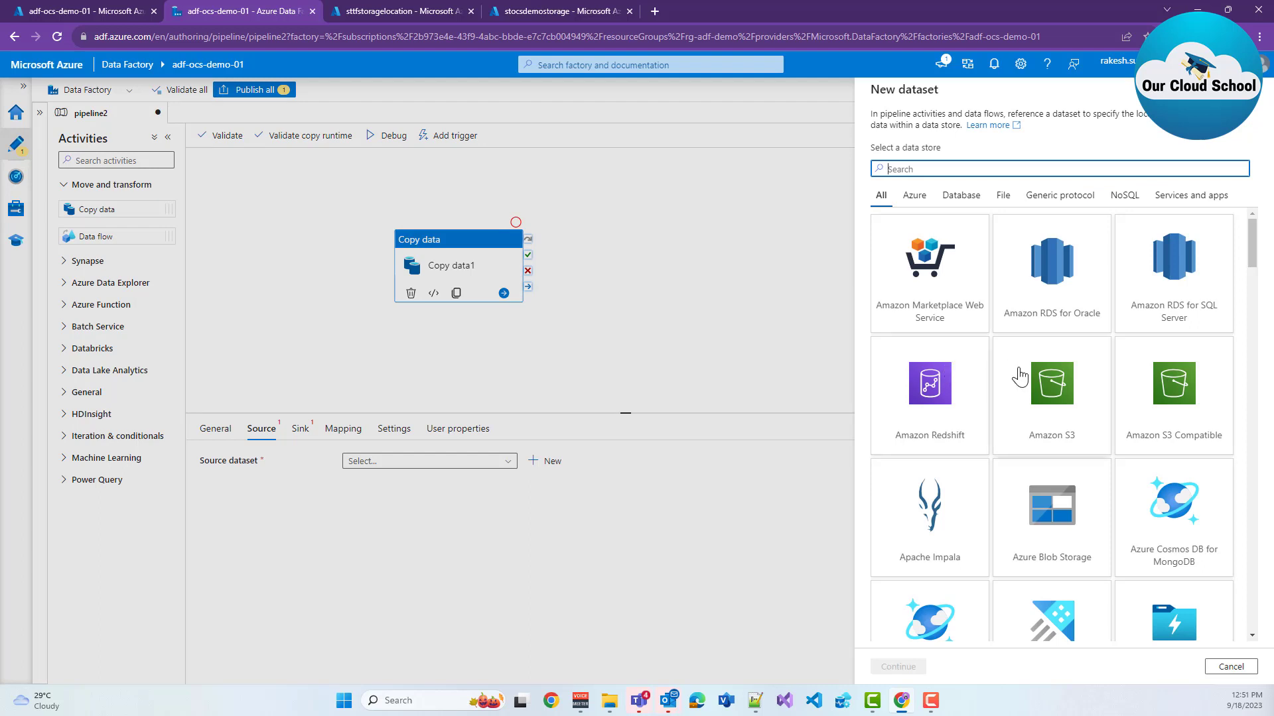
left_click(1067, 506)
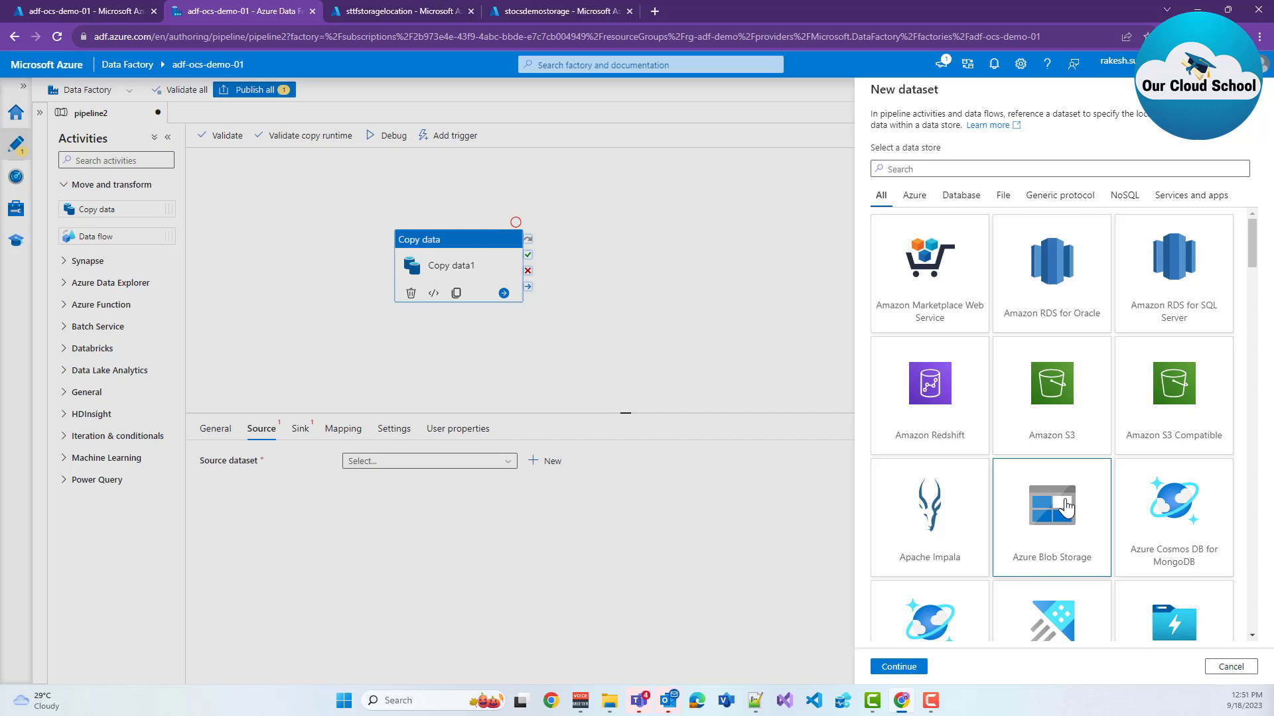
left_click(908, 668)
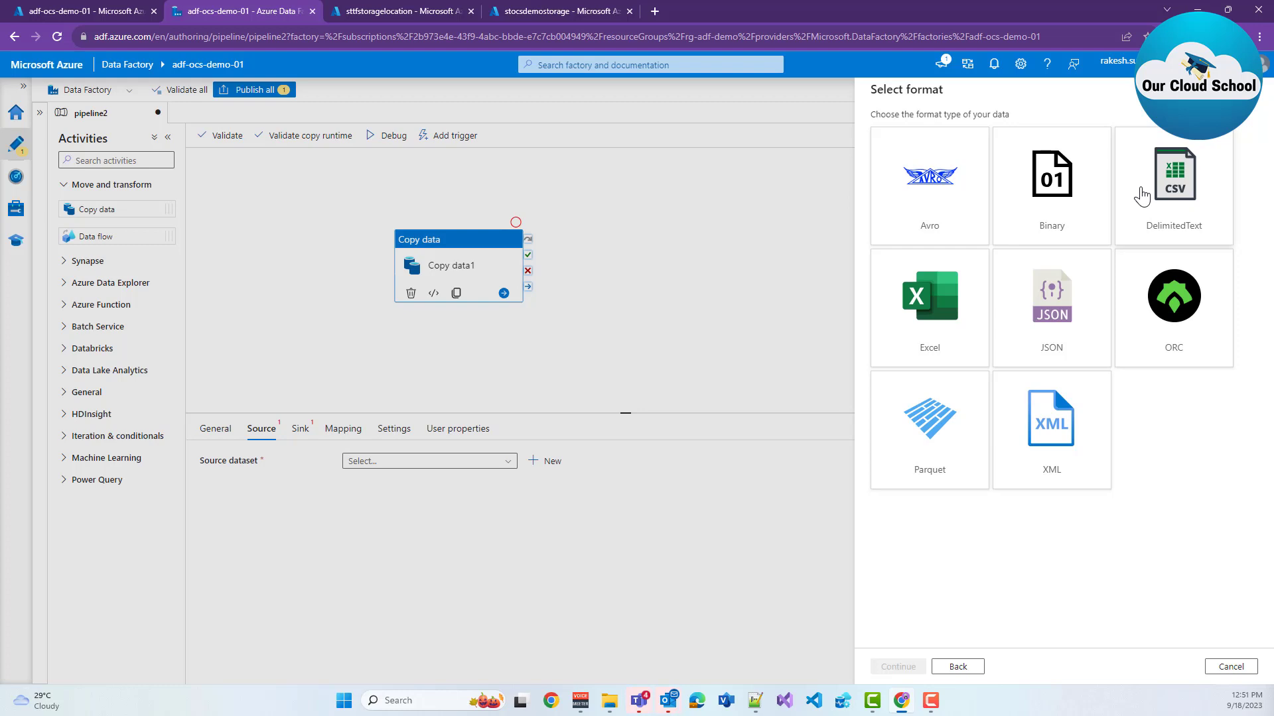
left_click(1141, 196)
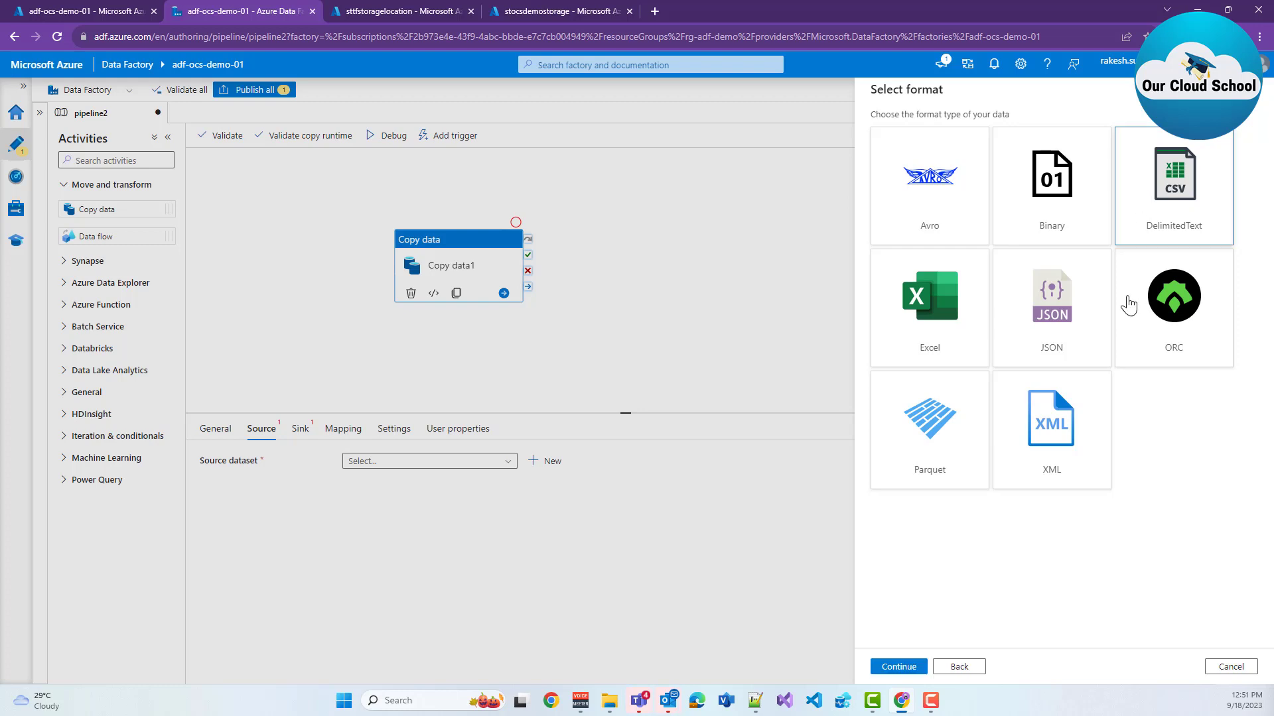
left_click(895, 666)
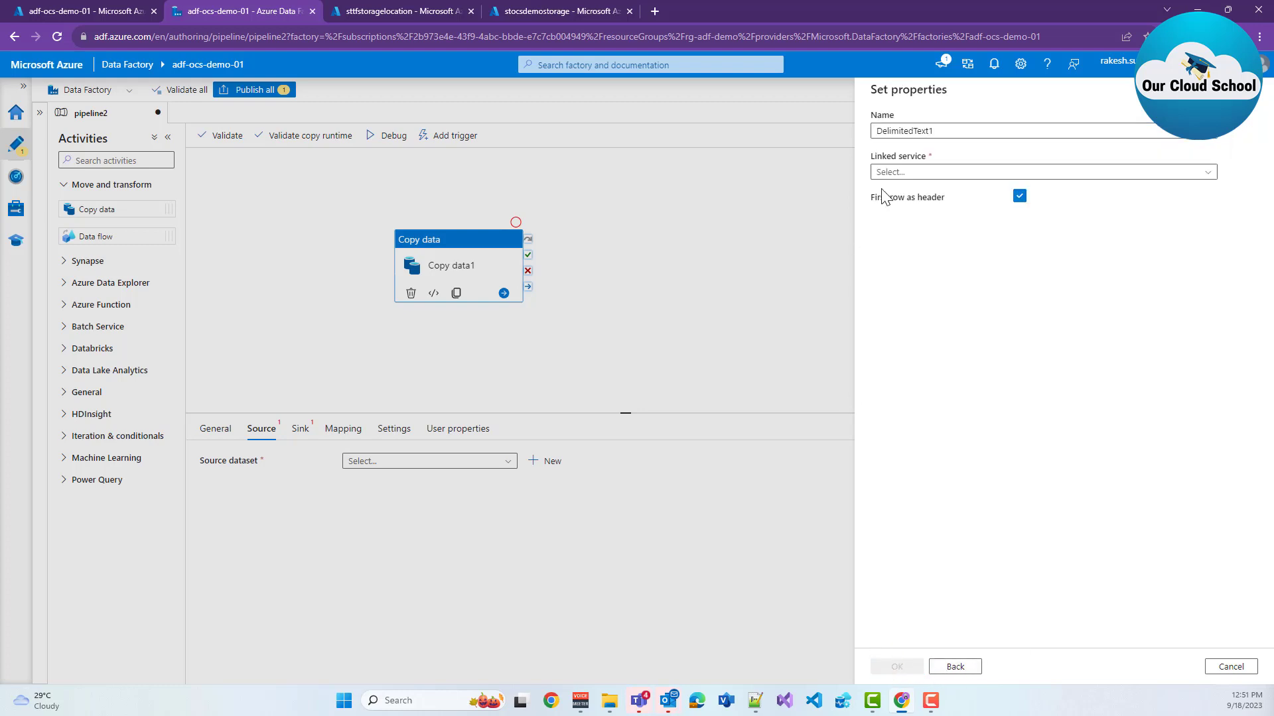
Name the source dataset ds_unzip_n_copy and assign it the linked service ls_blobstorage_source
left_click(966, 132)
double_click(967, 132)
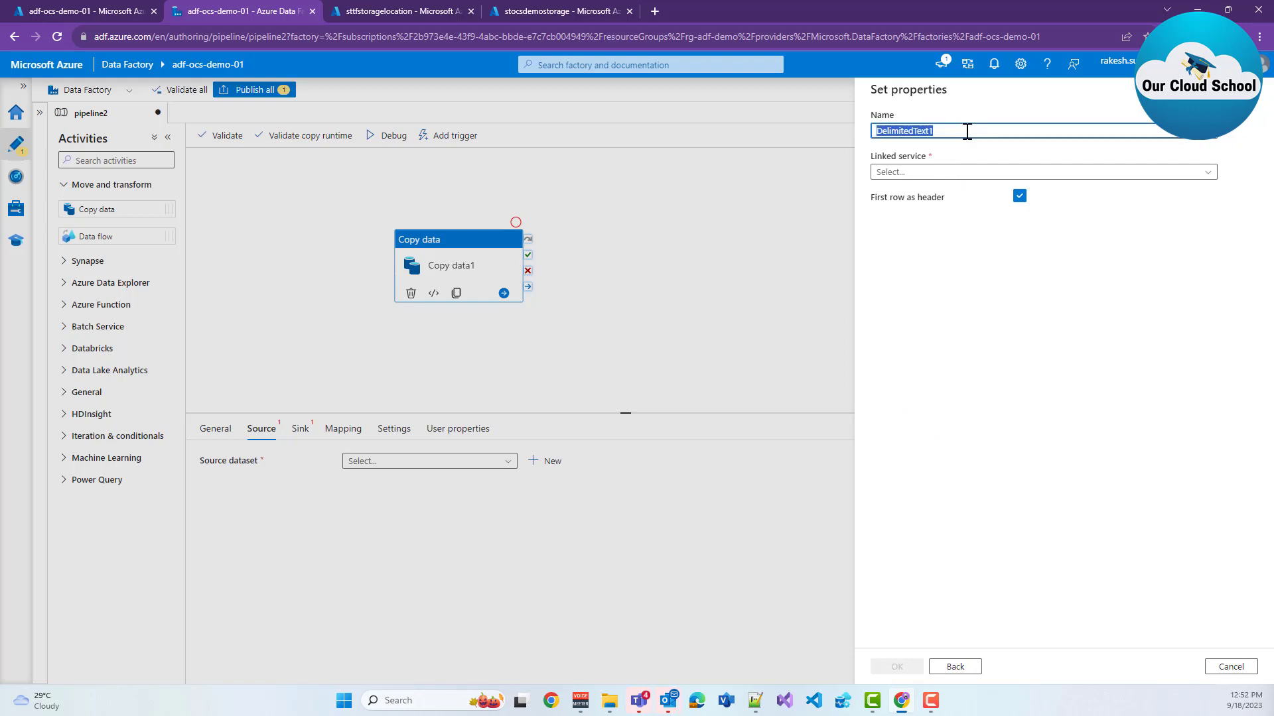
type("ds_")
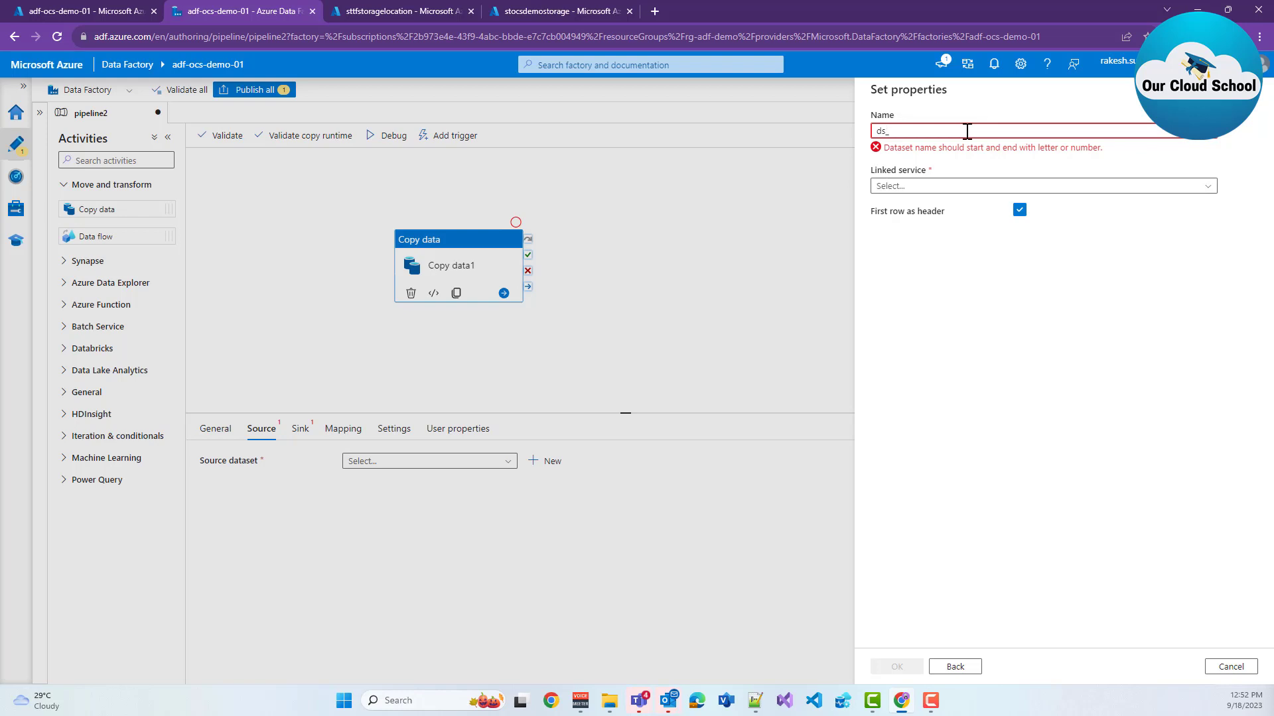
type("unzip_")
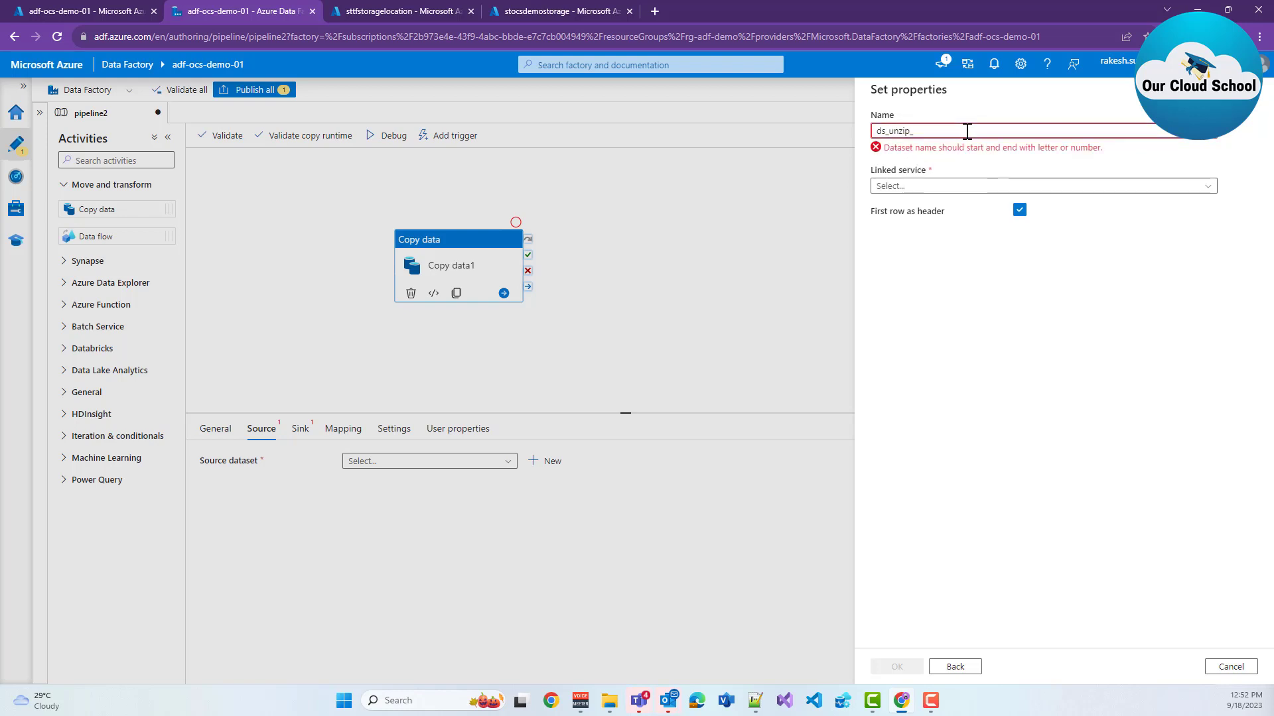
type("n_copy")
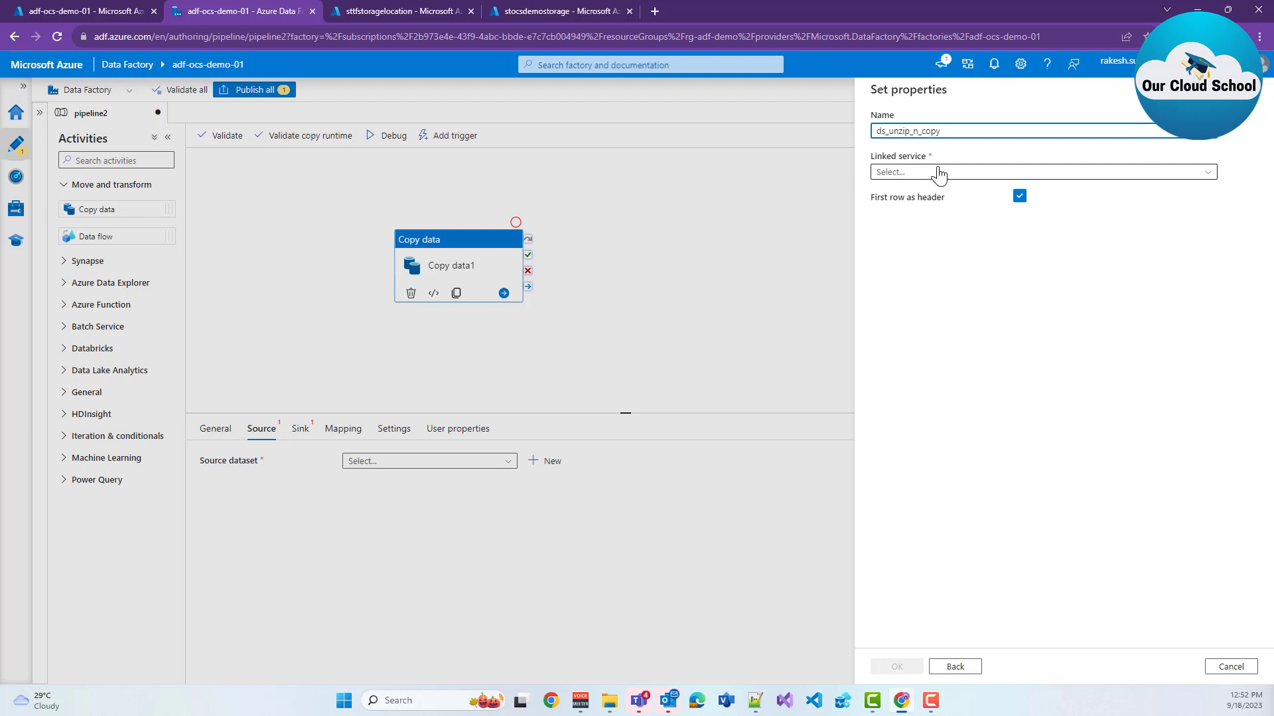
left_click(939, 174)
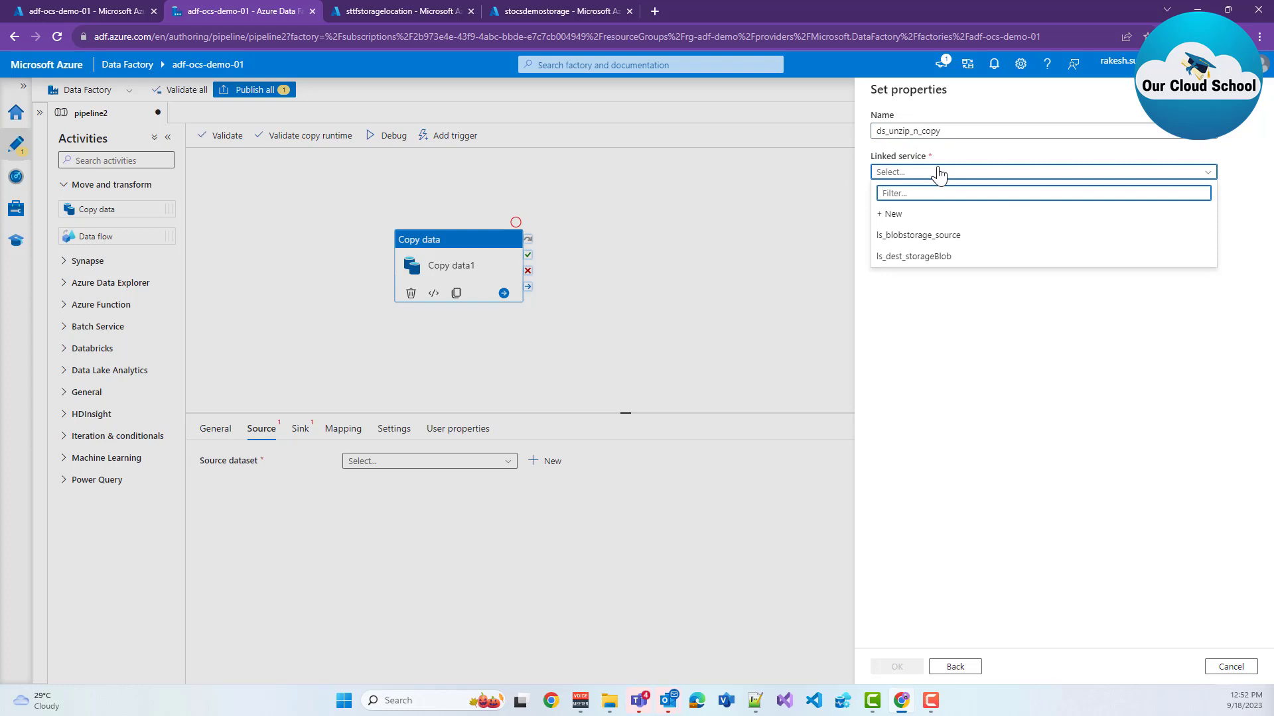
left_click(981, 245)
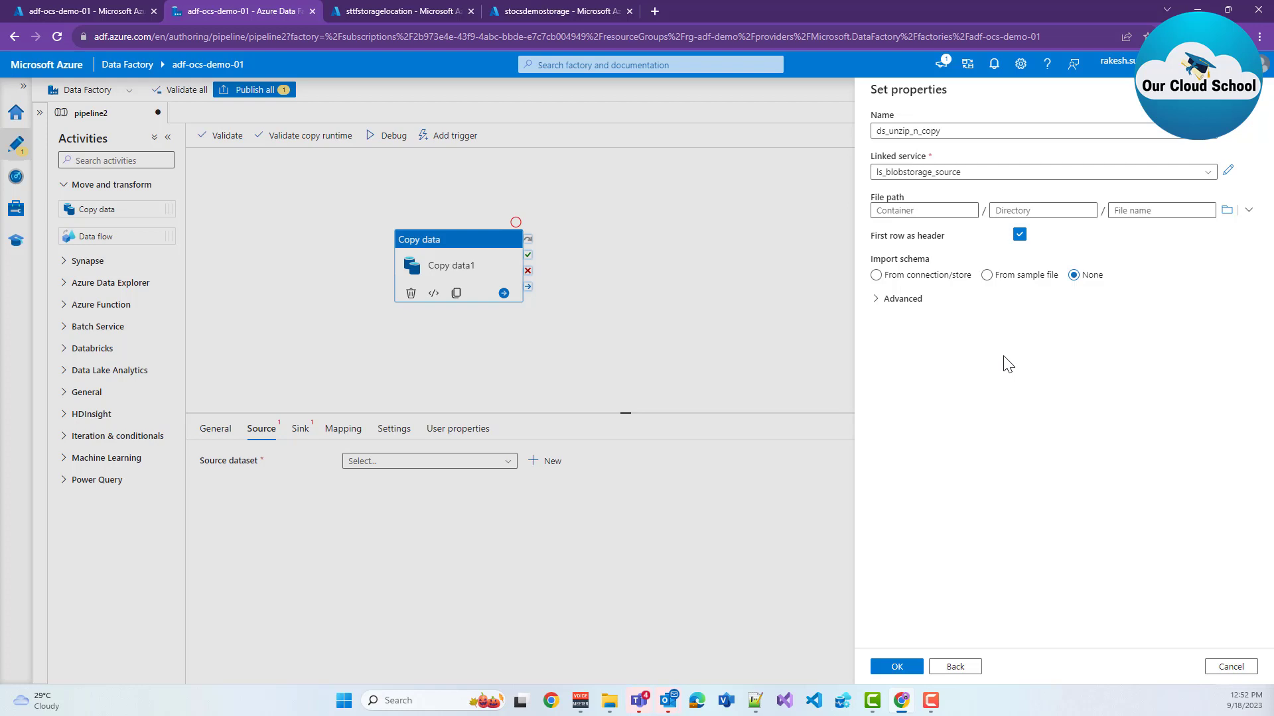
Set the source dataset's file path to the input container and create the dataset
left_click(1227, 211)
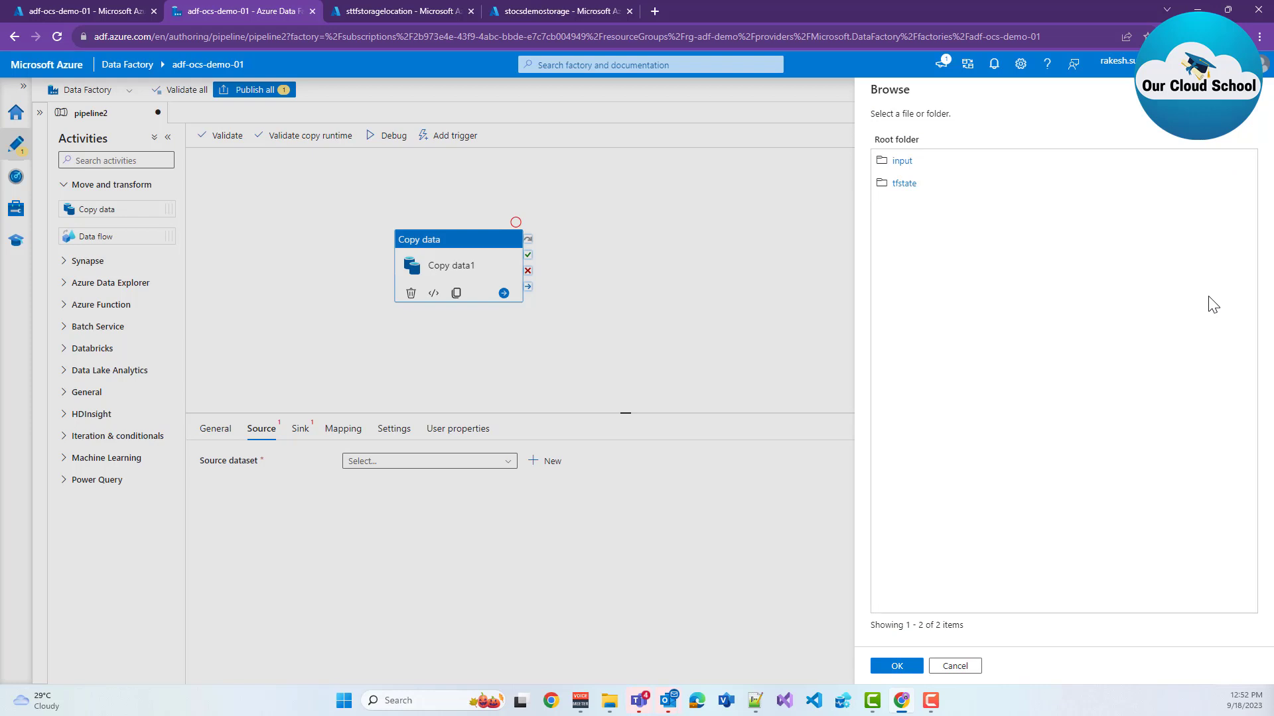
left_click(901, 162)
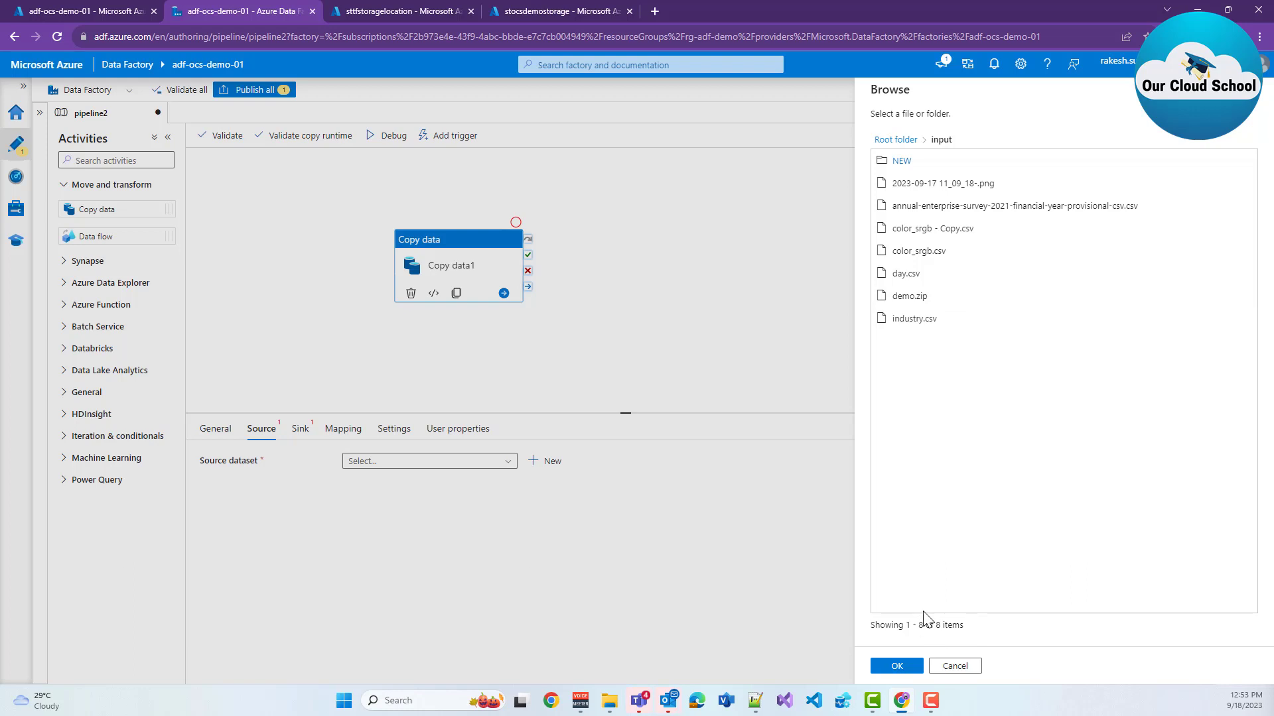
left_click(908, 667)
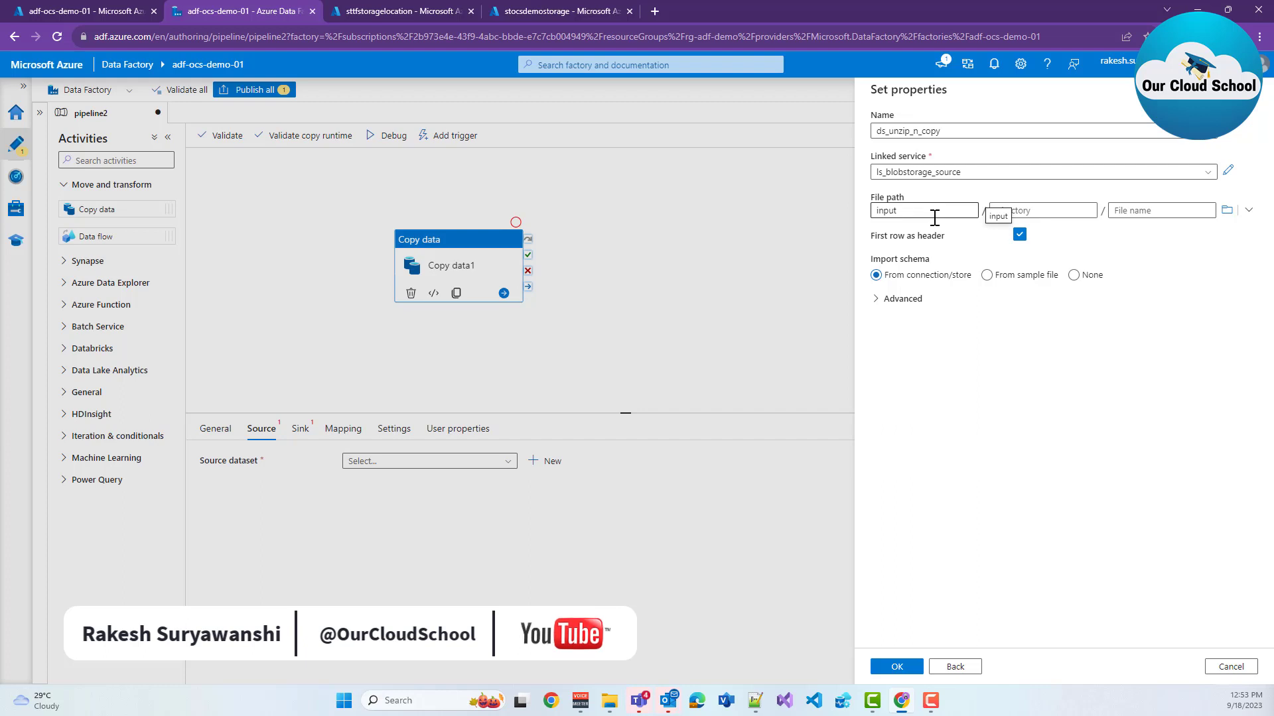
left_click_drag(912, 212, 888, 211)
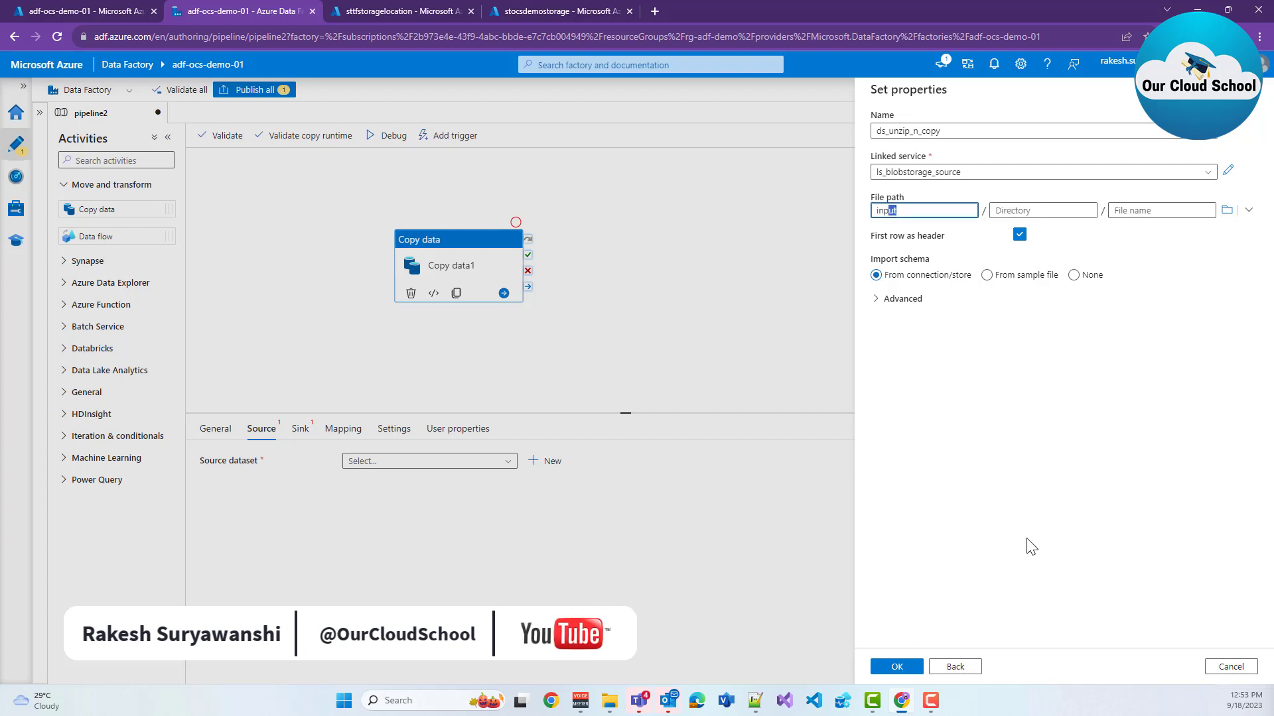
left_click(909, 671)
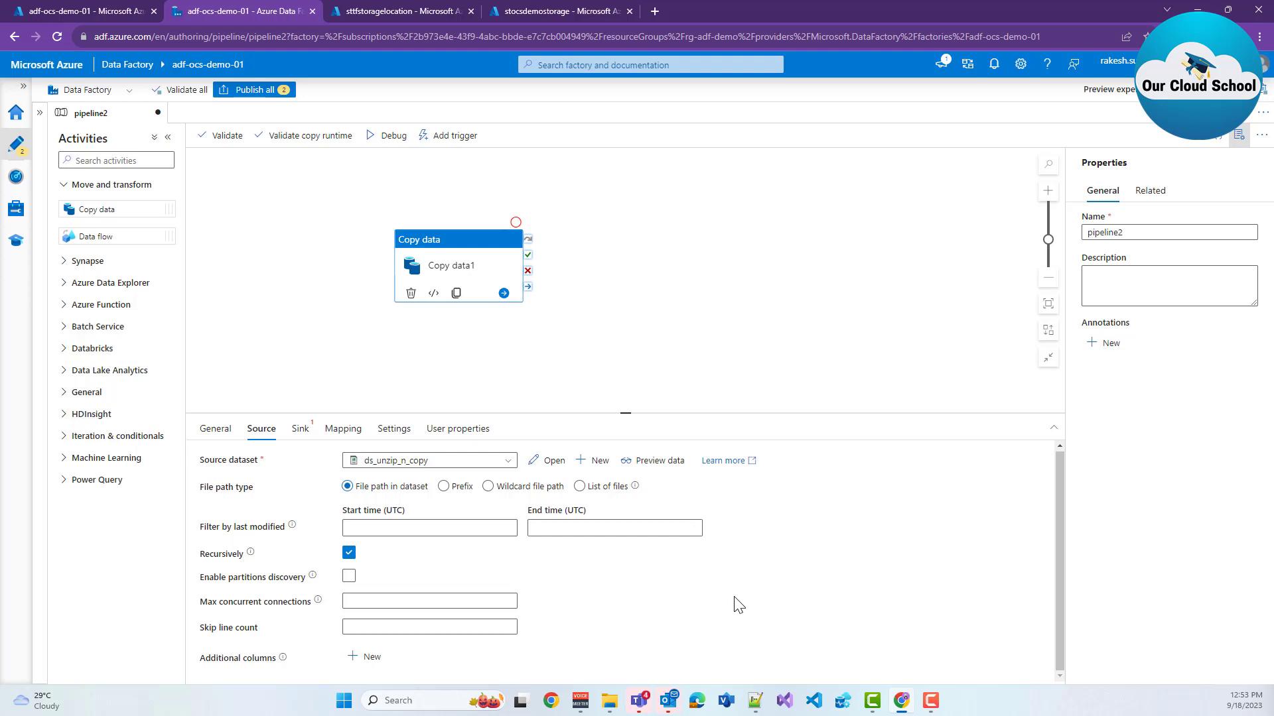
Set the Copy data activity's sink dataset to ds_dest_blob_csv and validate the pipeline
left_click(300, 429)
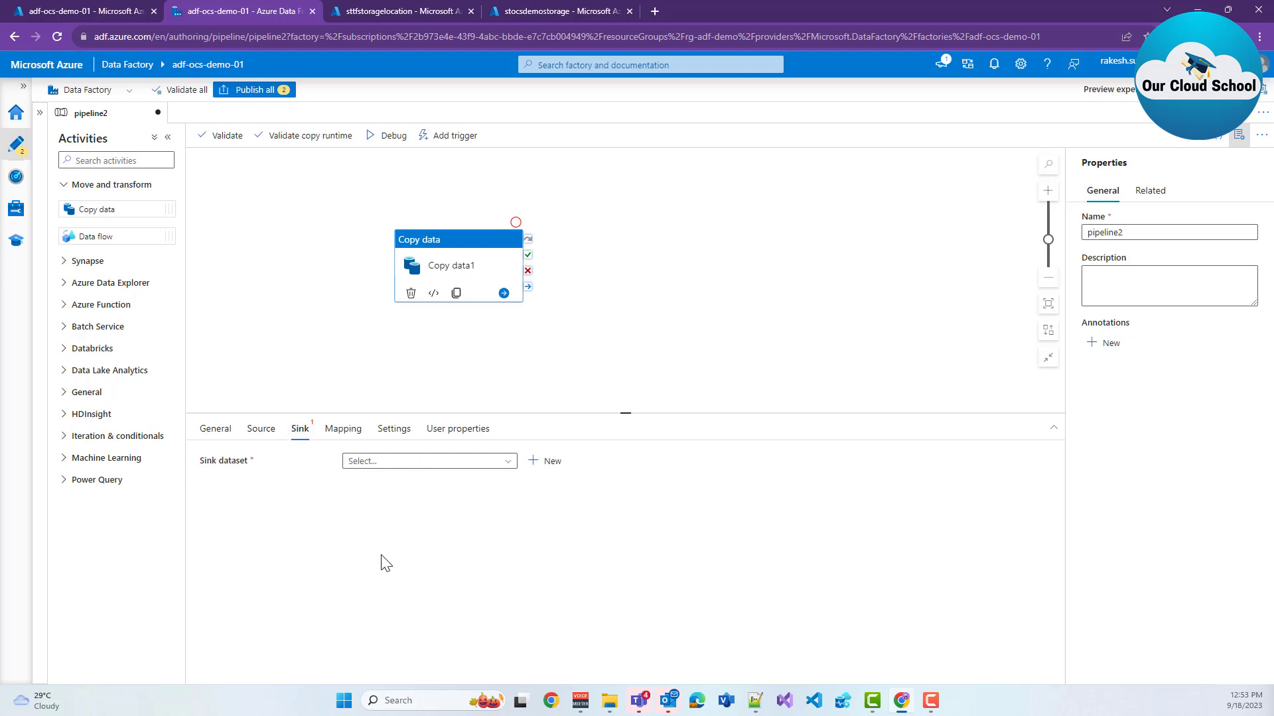
left_click(395, 471)
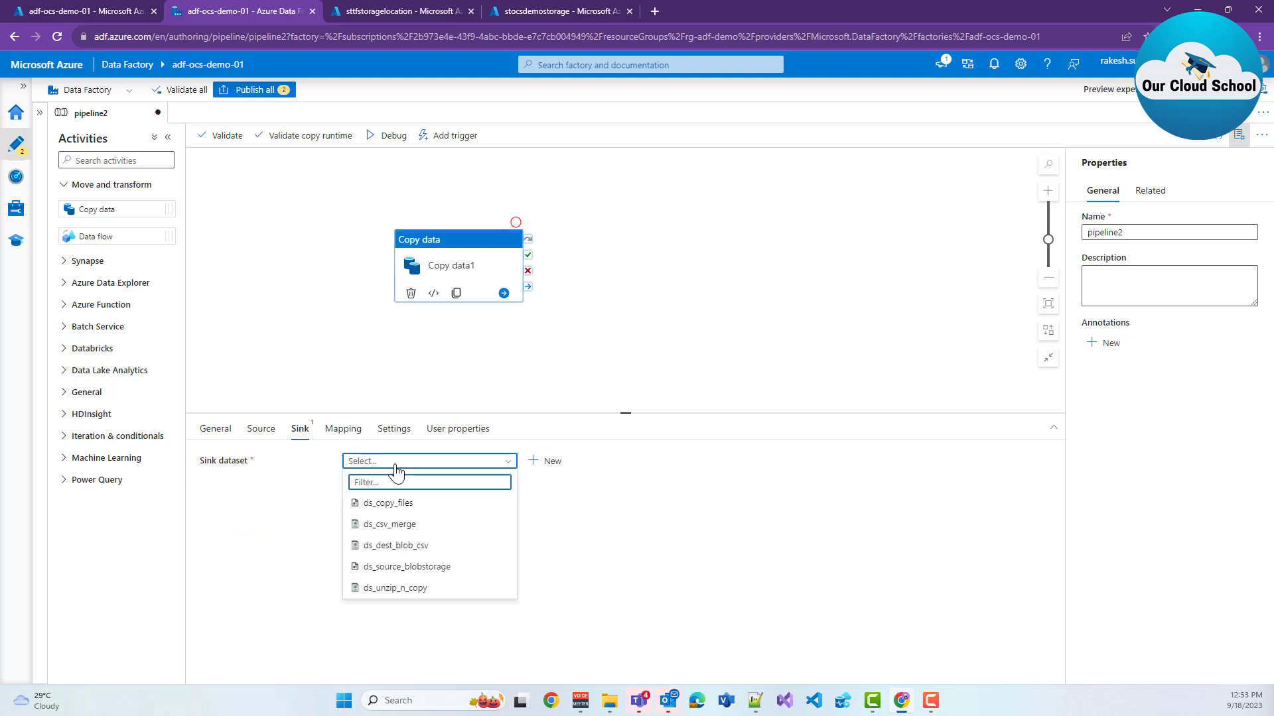
left_click(425, 551)
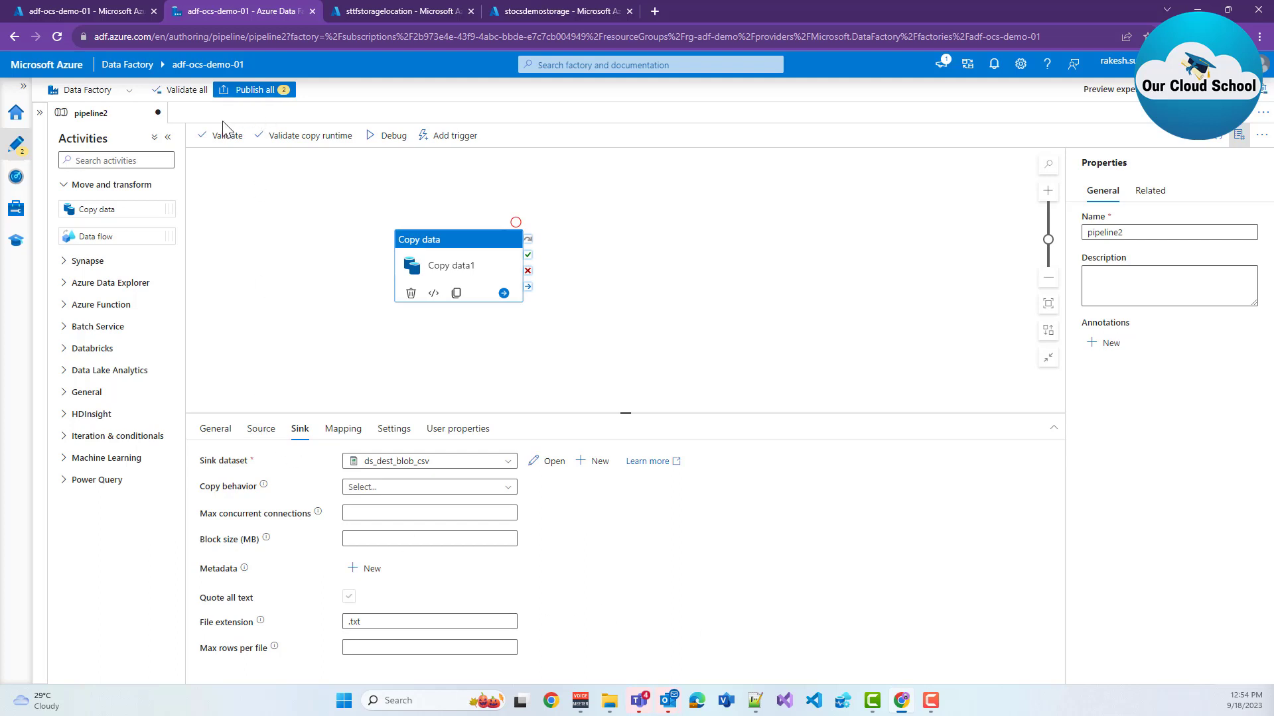
left_click(219, 144)
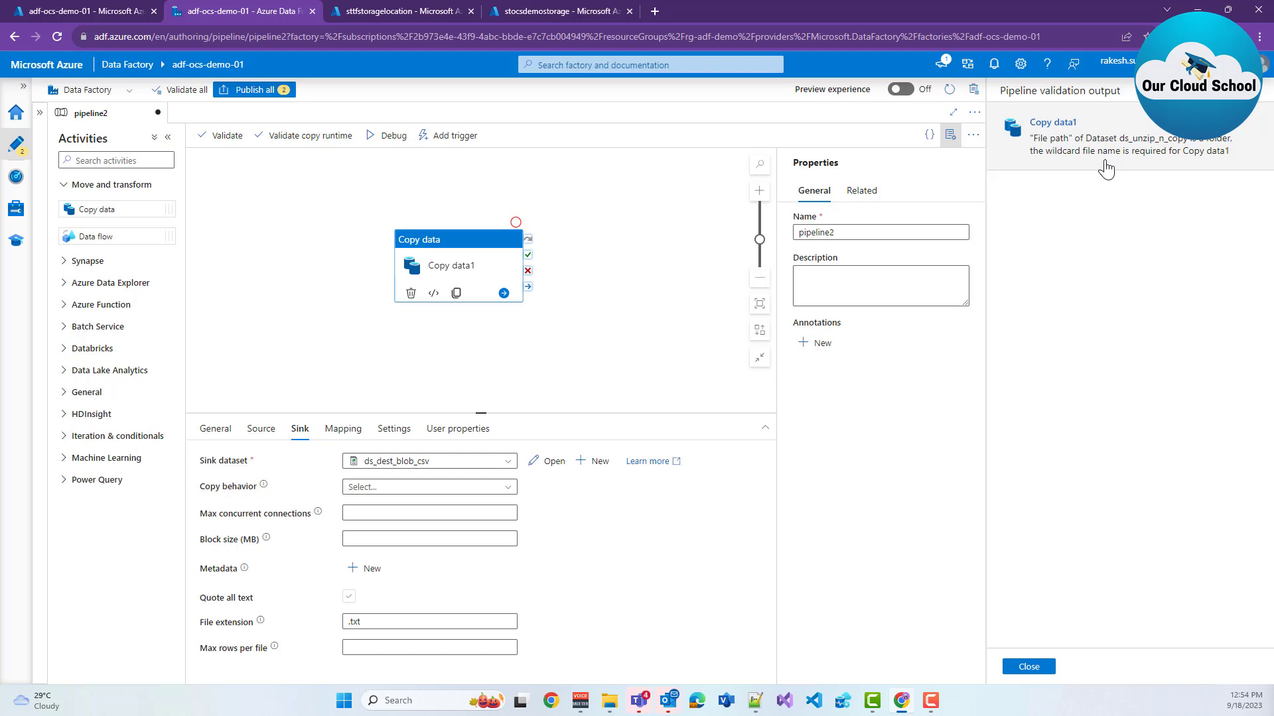
Switch the Copy data activity's source file path type to Wildcard file path with the file name *.zip
left_click(1028, 666)
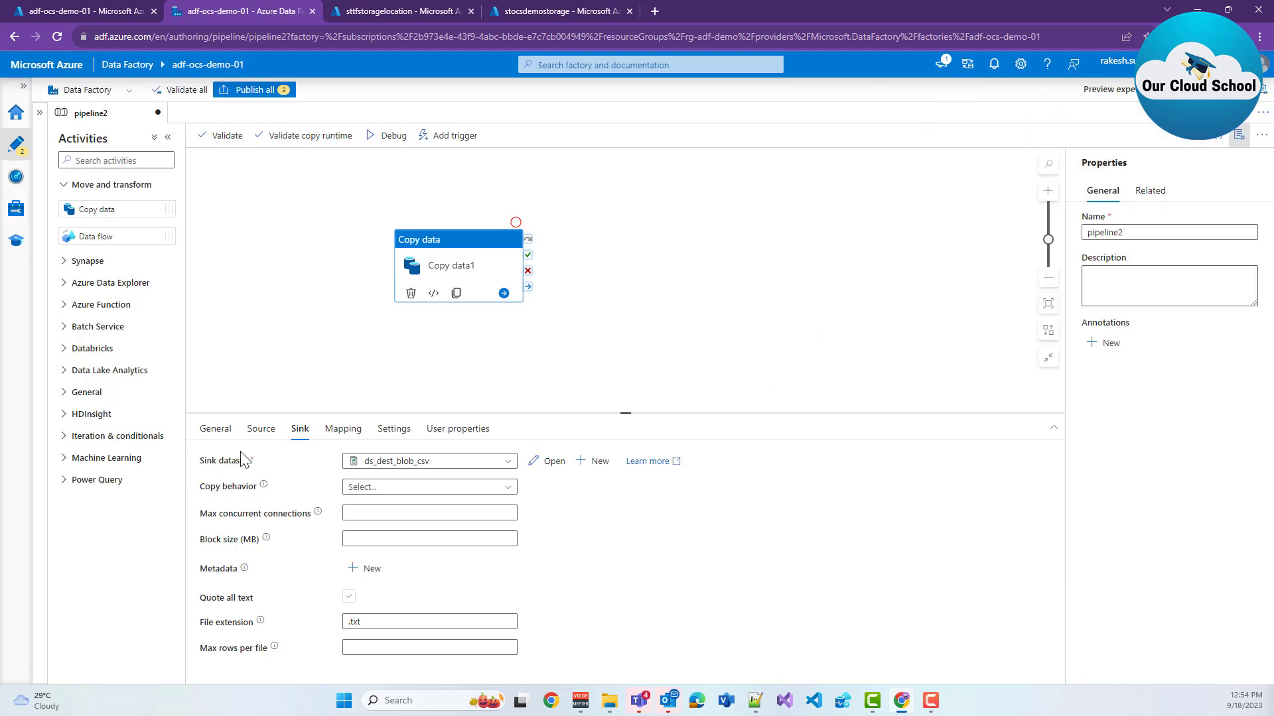
left_click(262, 430)
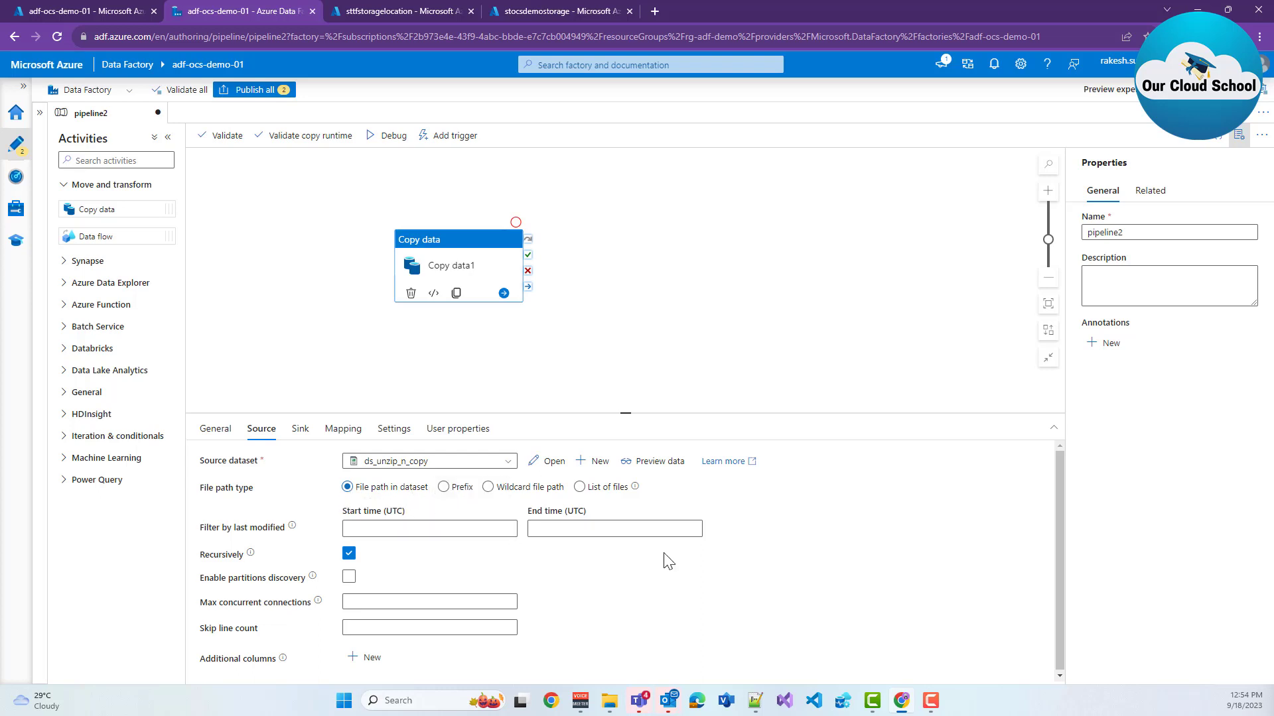
left_click(443, 488)
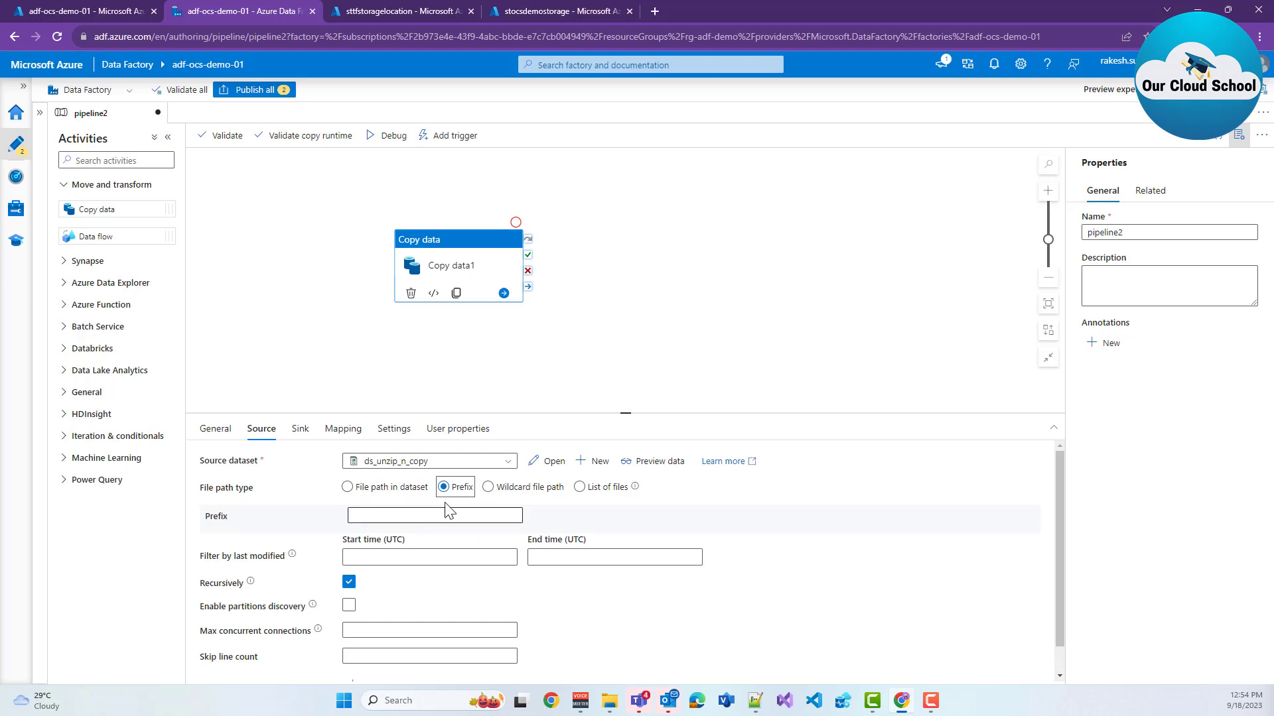
left_click(489, 488)
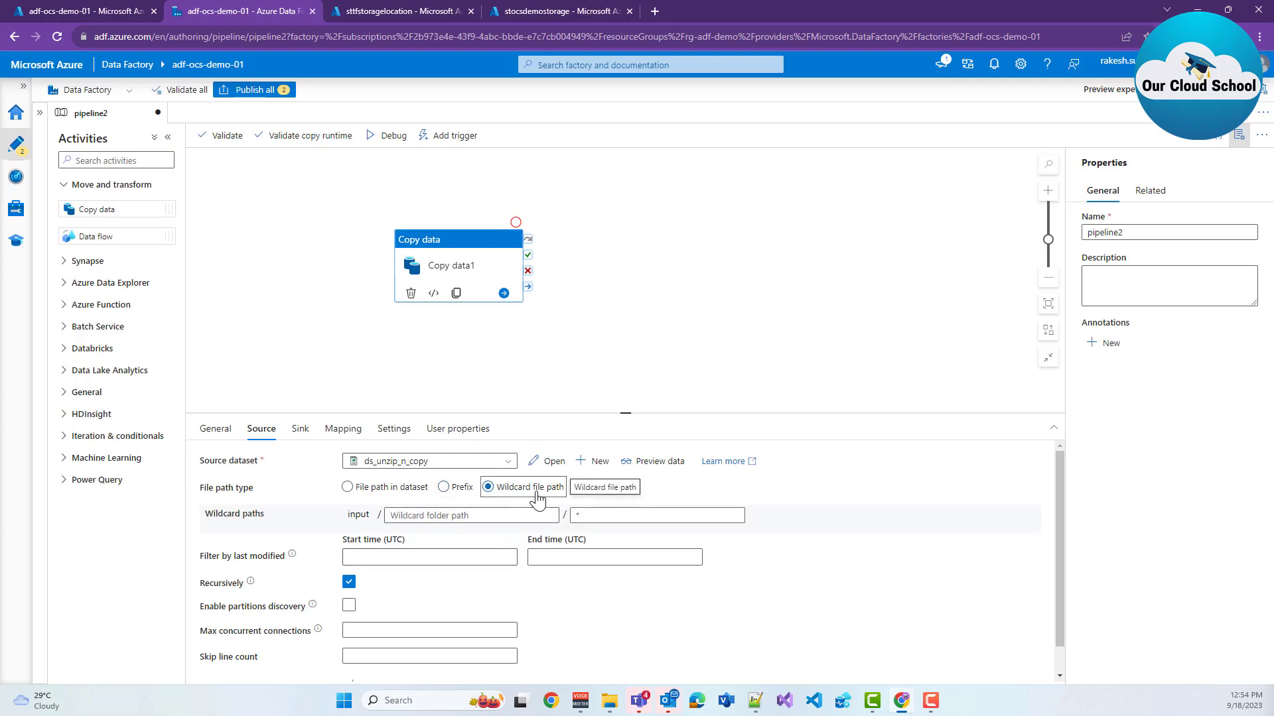
left_click(584, 516)
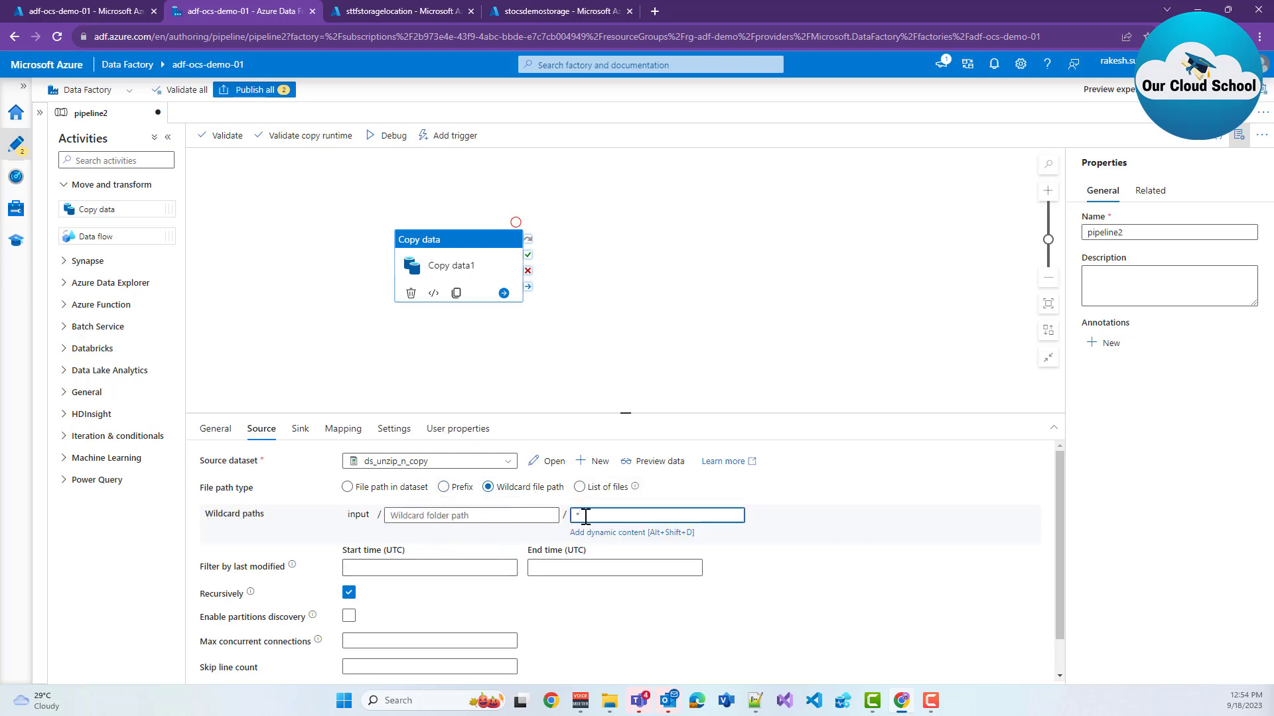
type(".zip")
left_click(636, 606)
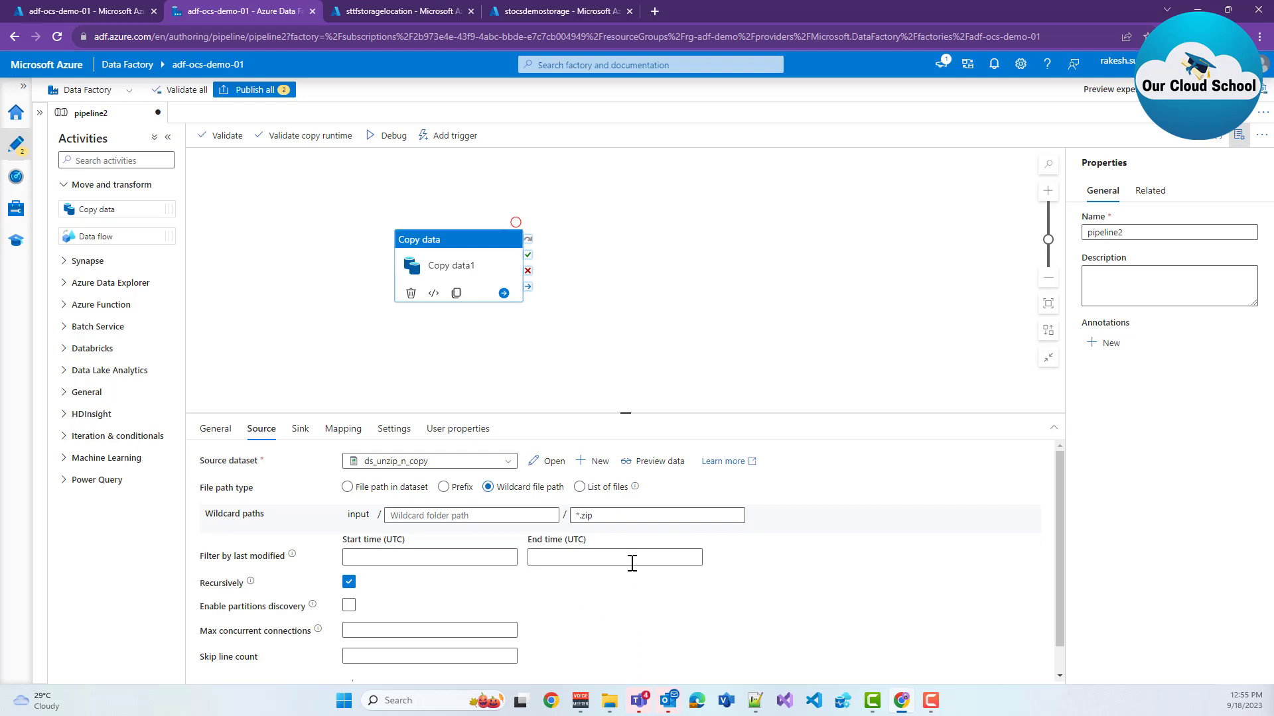
Review the remaining source options of the Copy data activity and validate the pipeline
triple_click(613, 514)
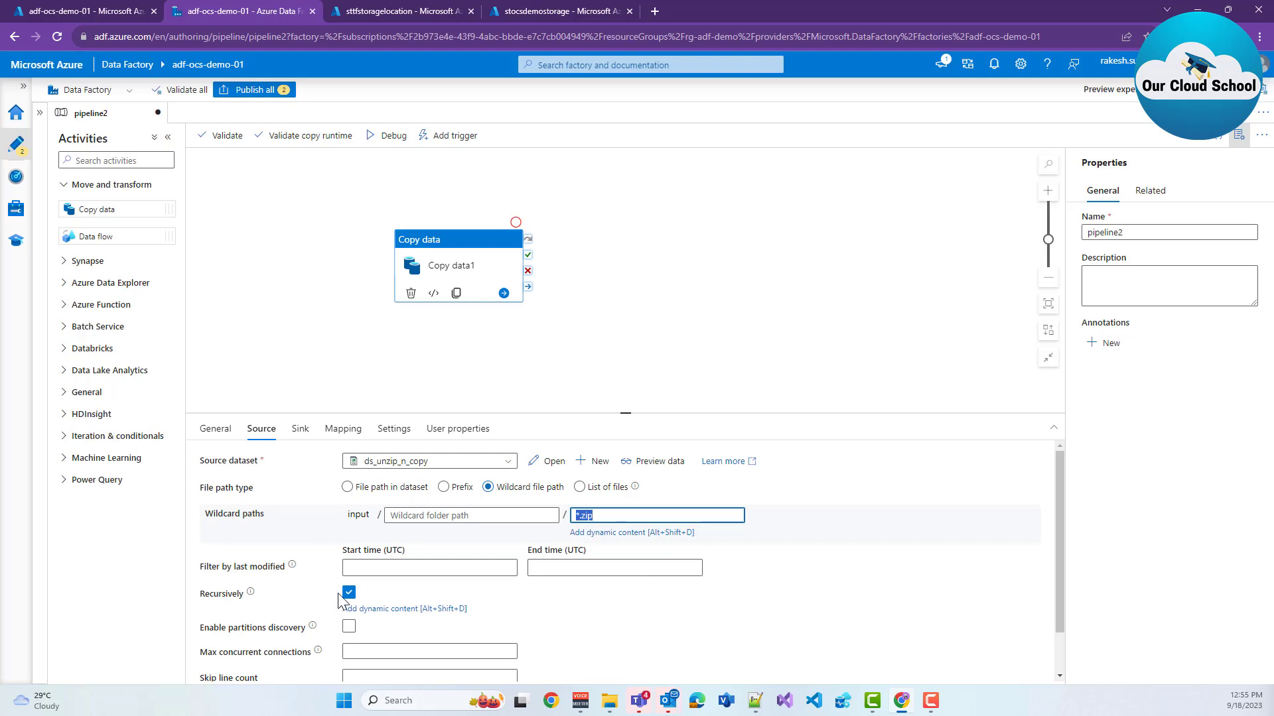
scroll(624, 611, "down", 1)
scroll(606, 610, "down", 1)
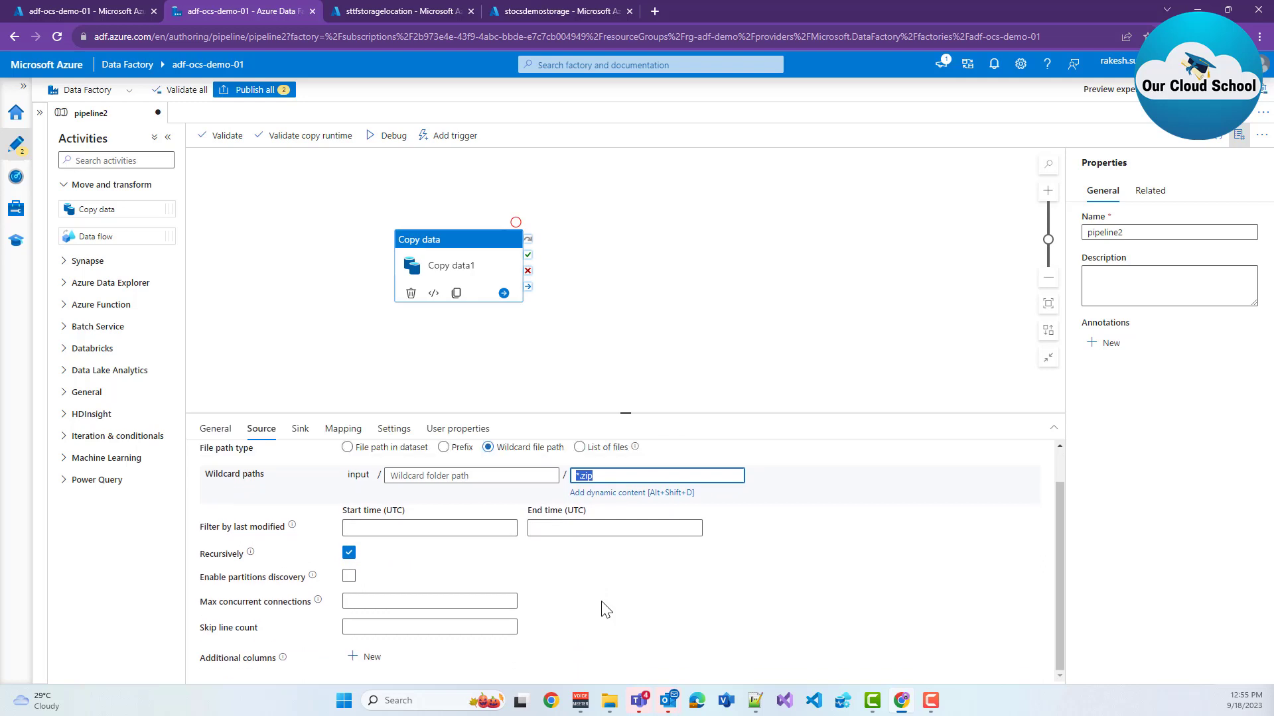
scroll(606, 609, "up", 1)
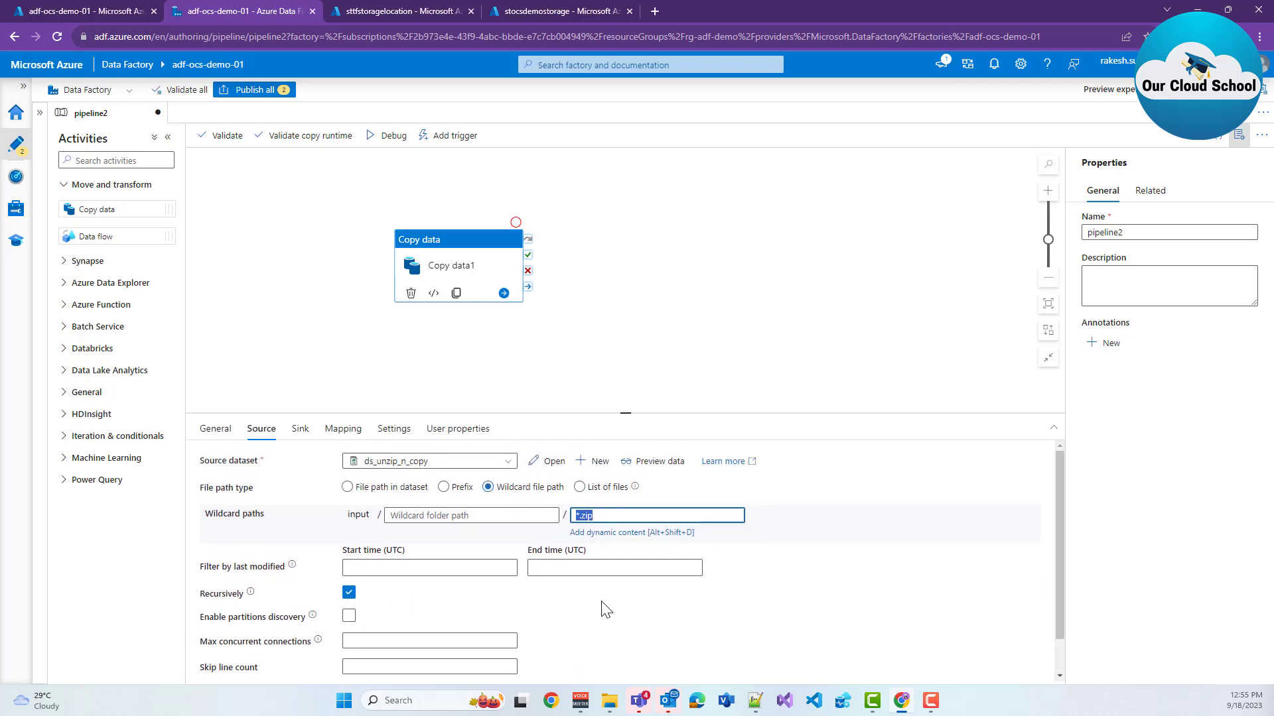
left_click(223, 135)
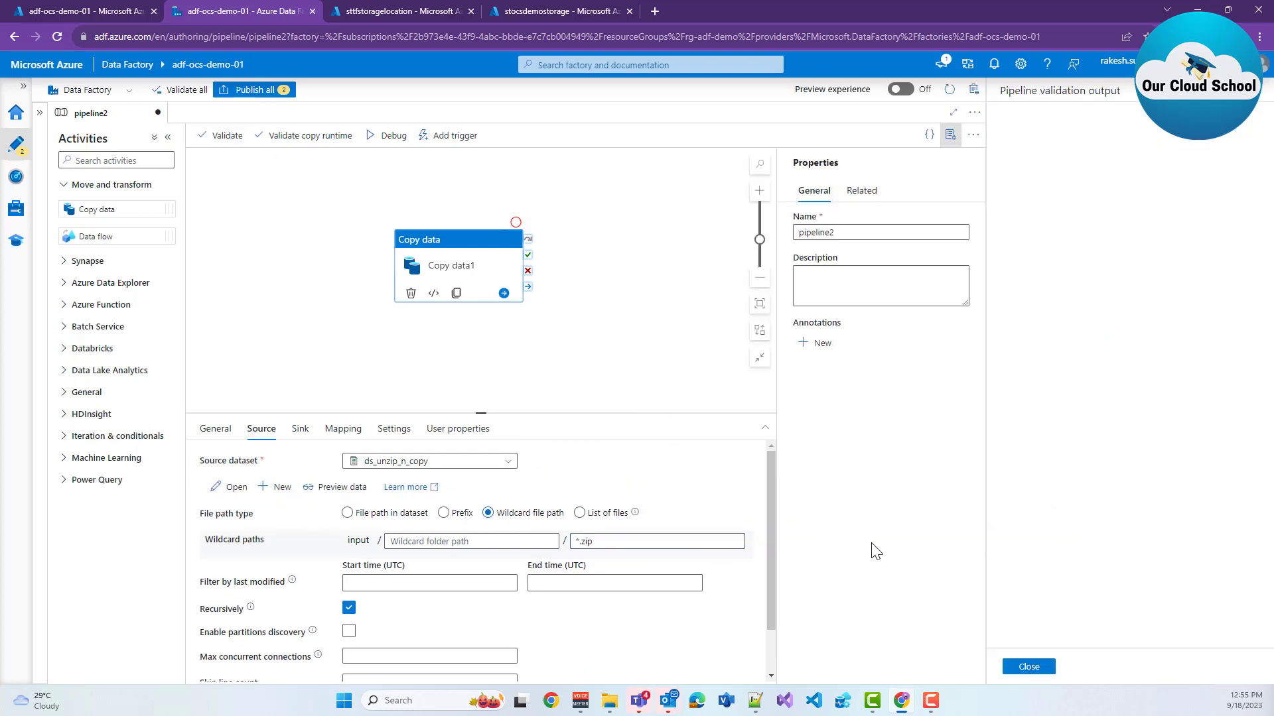
left_click(1029, 667)
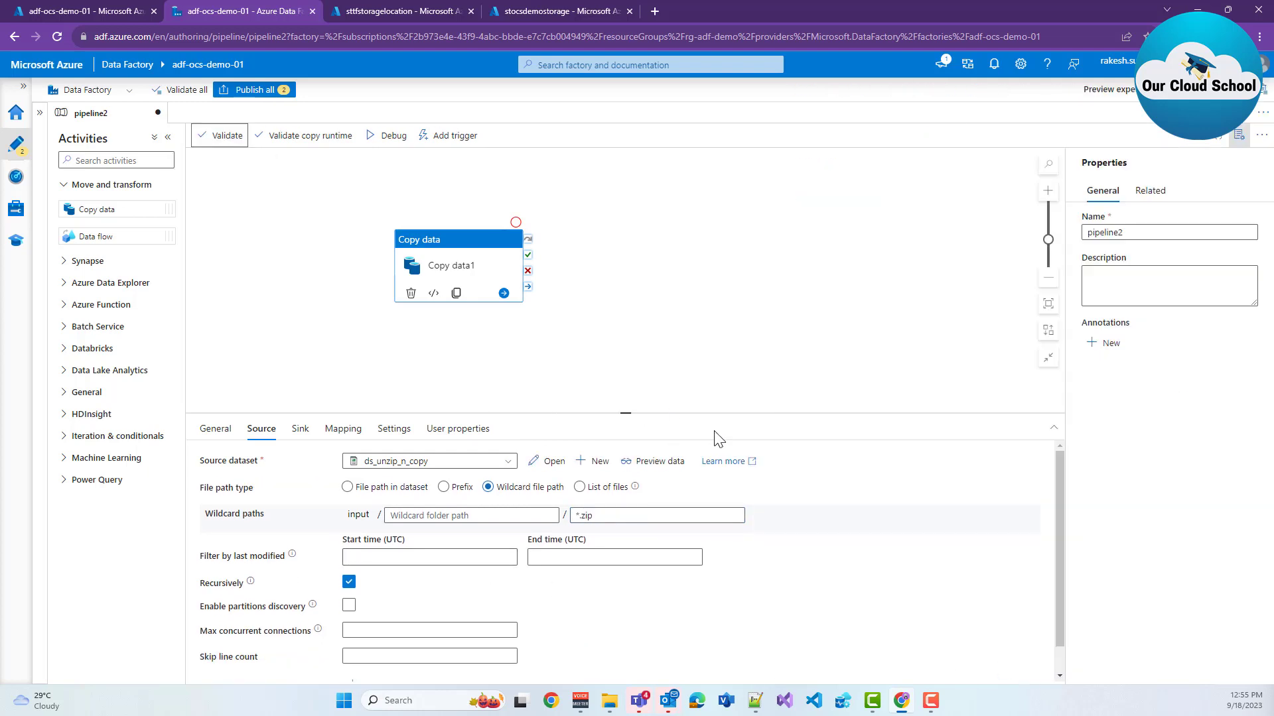
Run the pipeline in debug mode and examine the files read and written in the Copy data1 run details
left_click(378, 138)
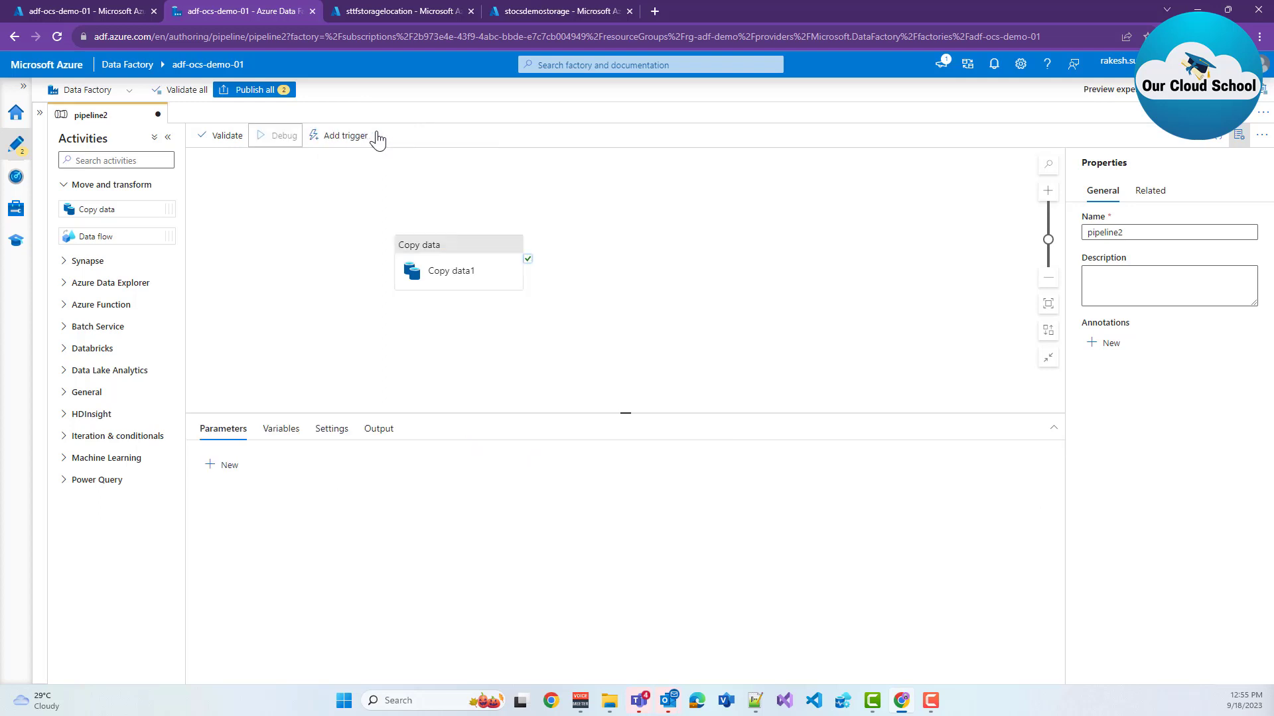
left_click(378, 429)
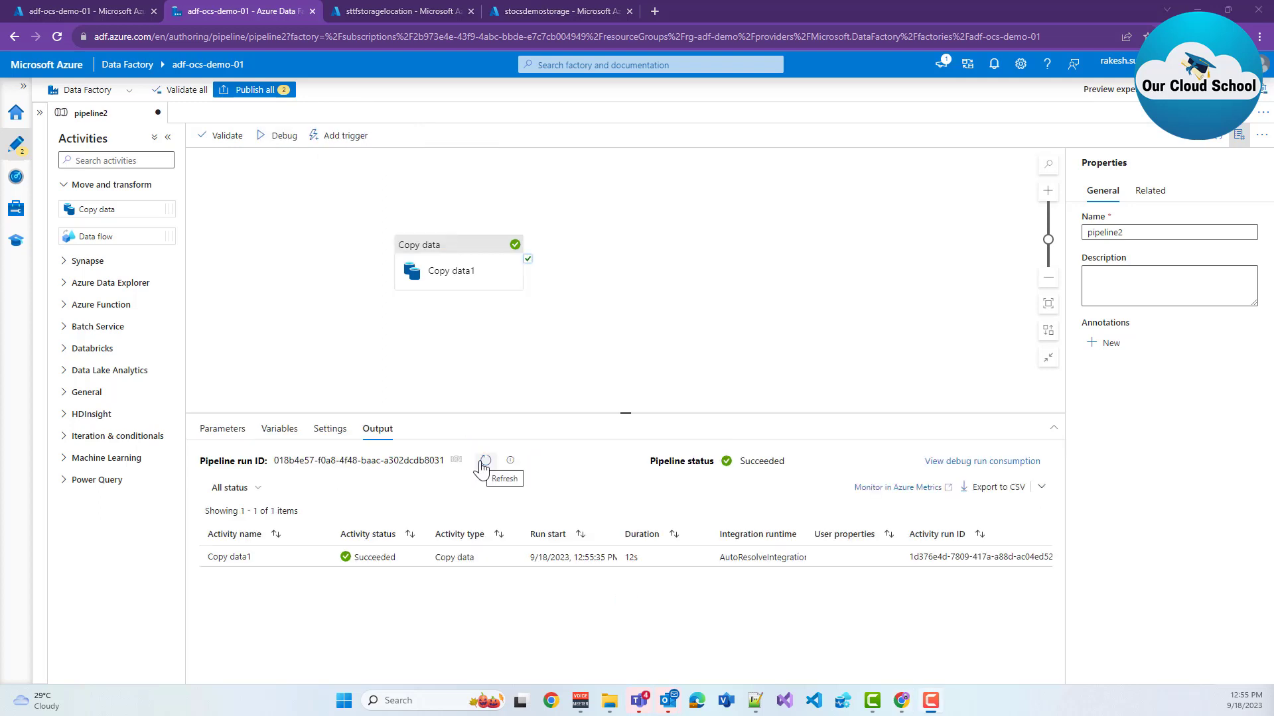
mouse_move(319, 564)
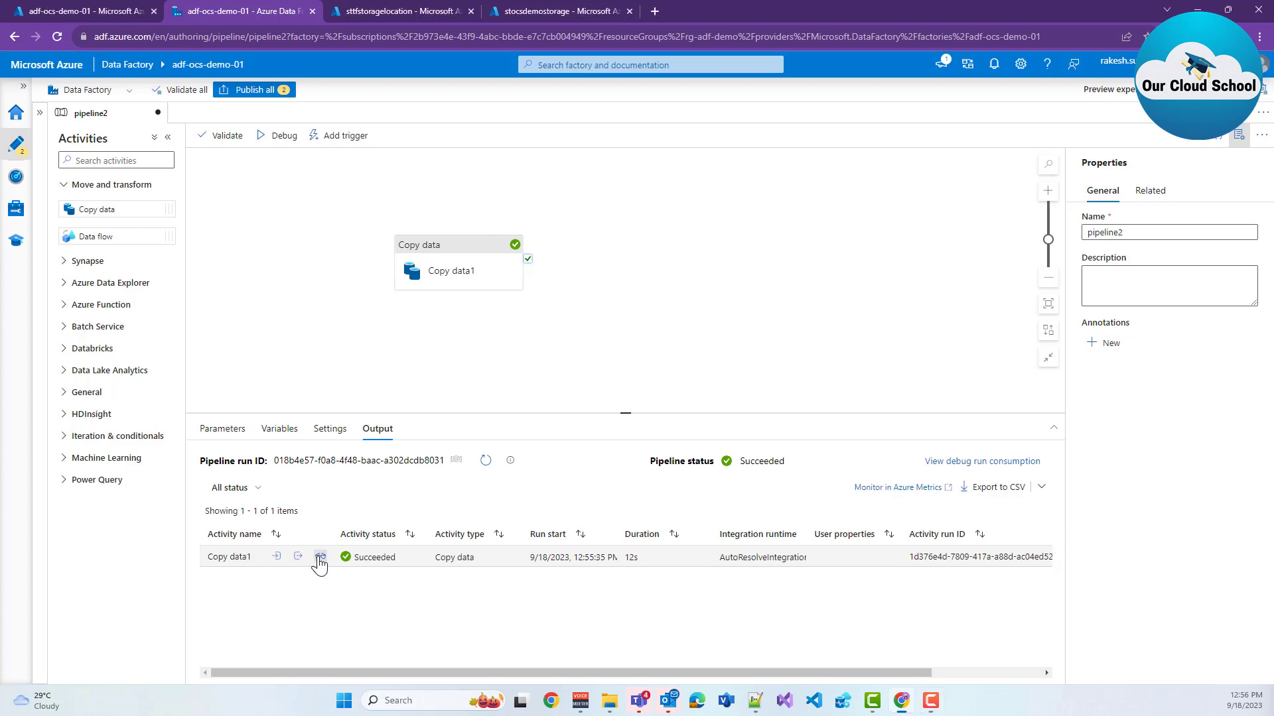
left_click(320, 557)
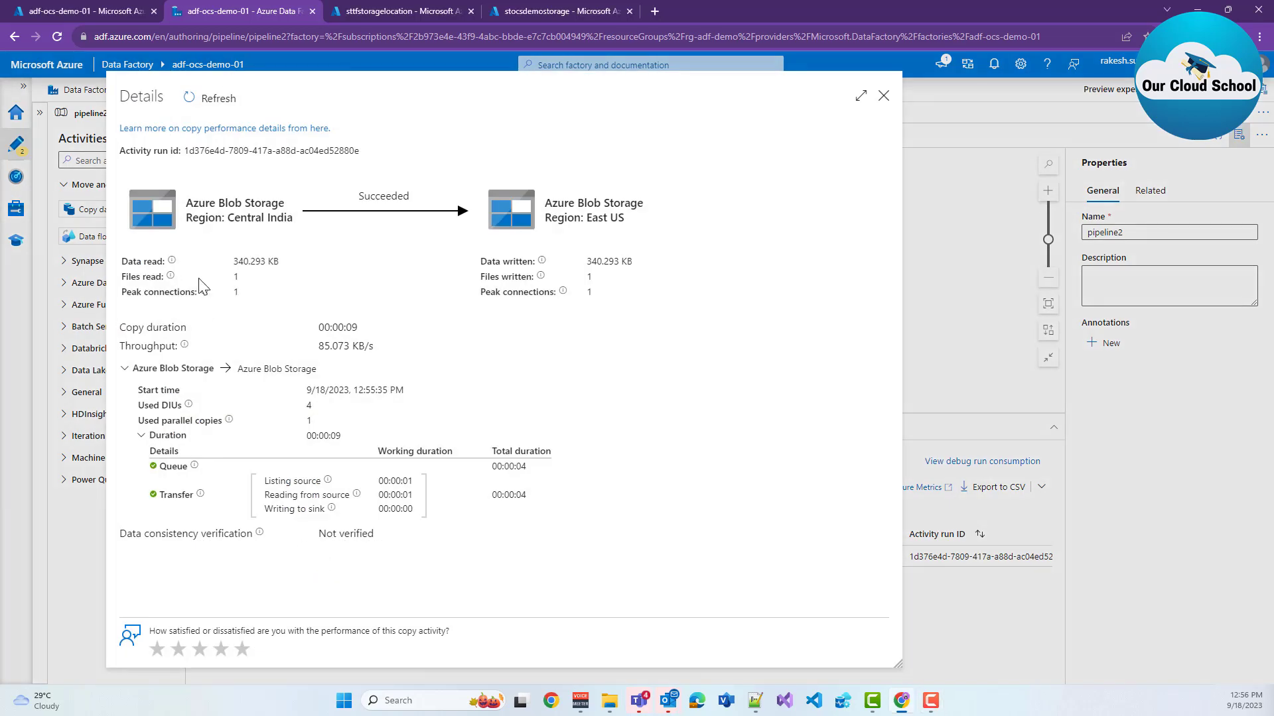
double_click(236, 277)
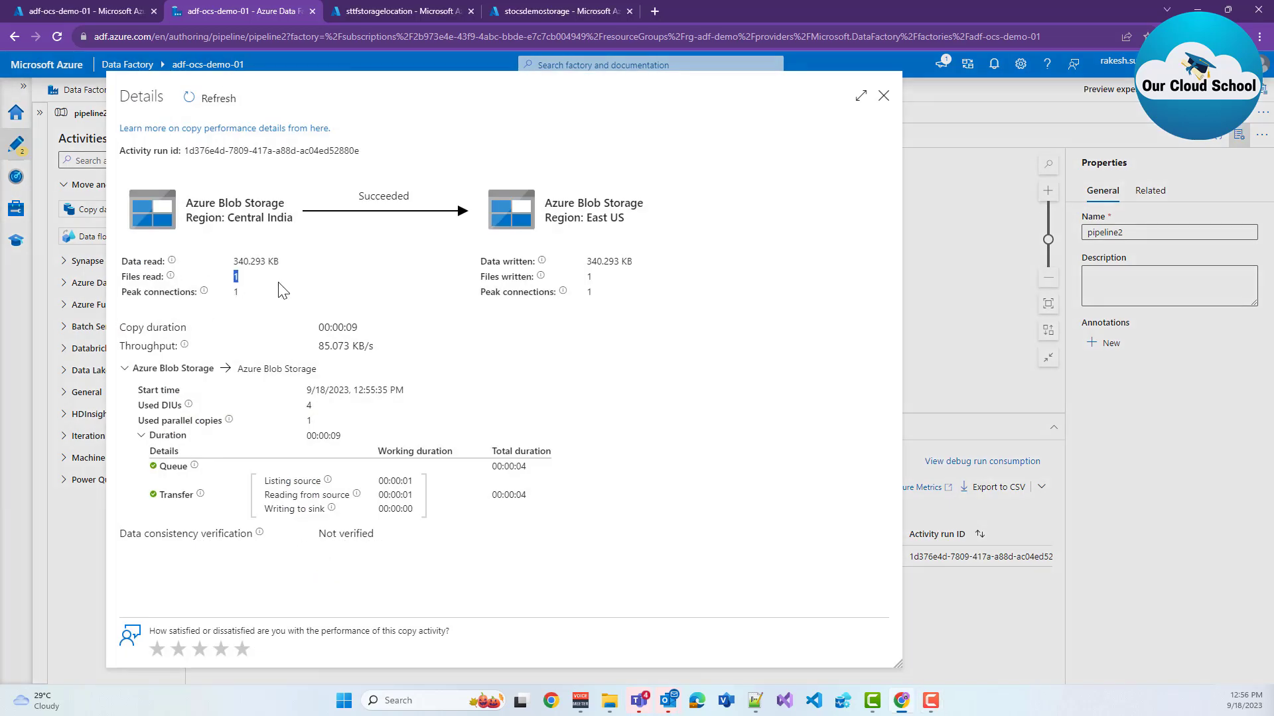
double_click(589, 276)
left_click(882, 97)
Check the output container in stocsdemostorage, and review the sink and source settings of the Copy data1 activity
left_click(535, 17)
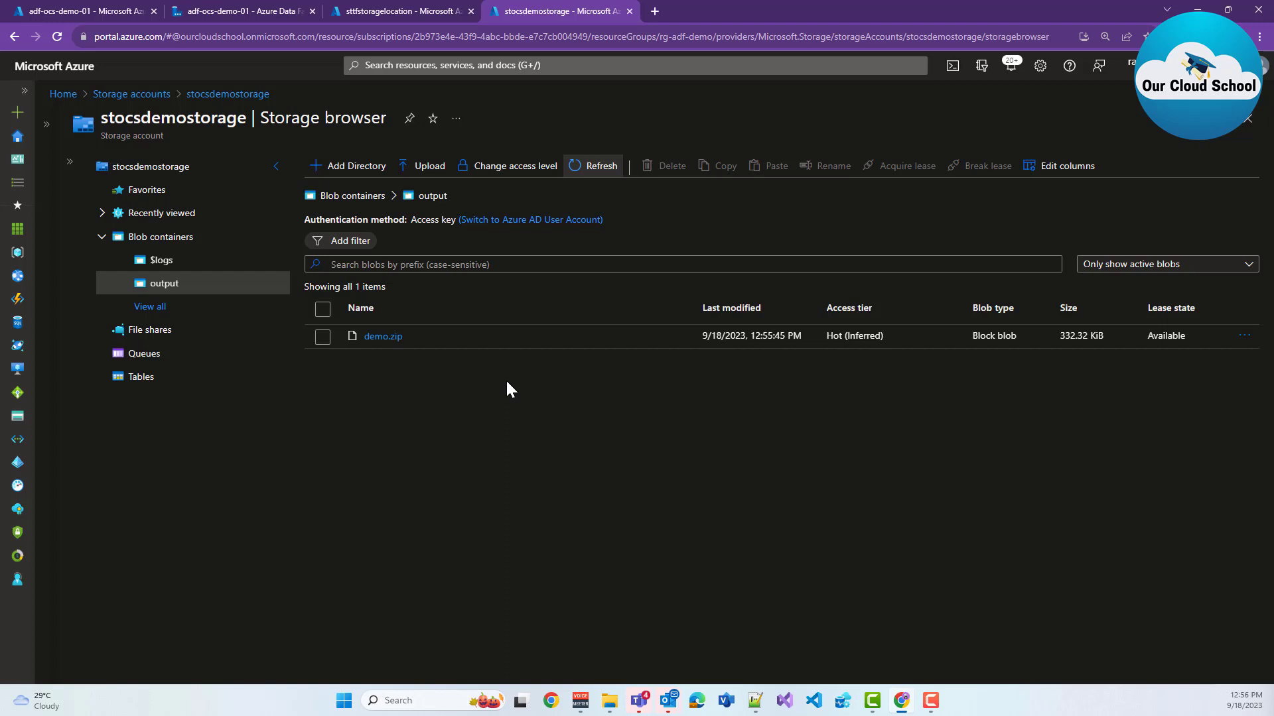
left_click(217, 6)
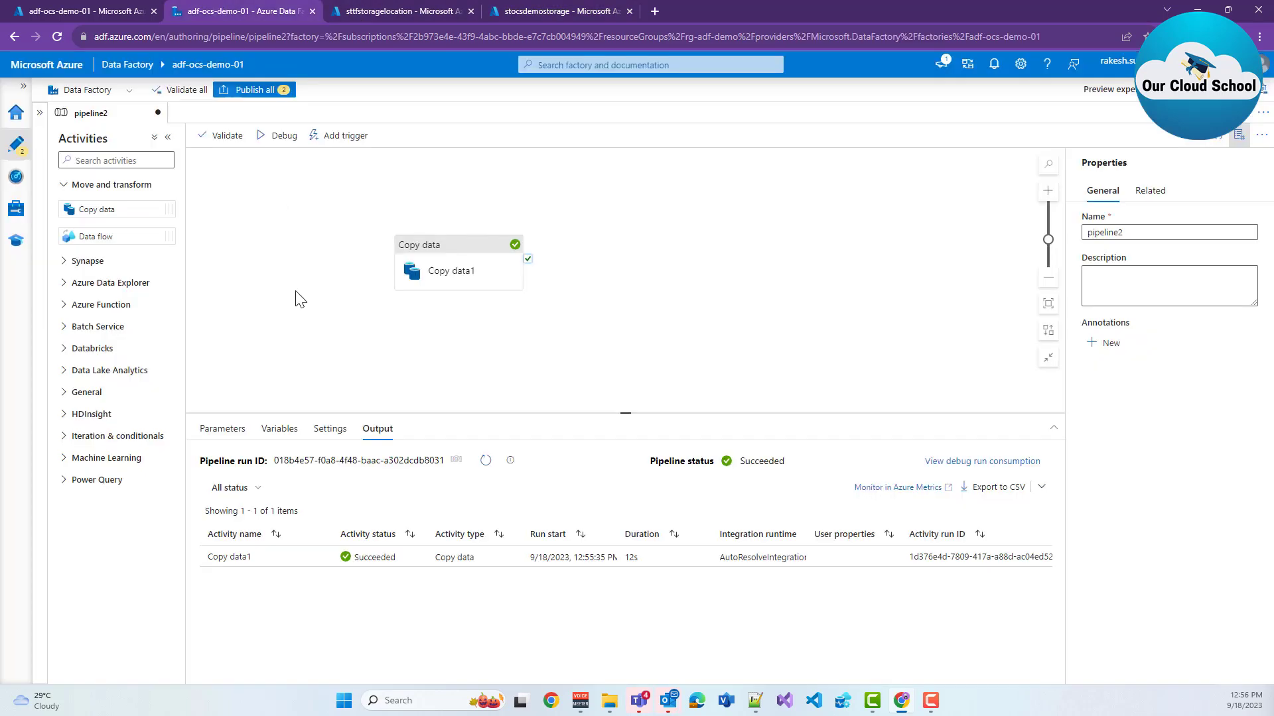
left_click(422, 275)
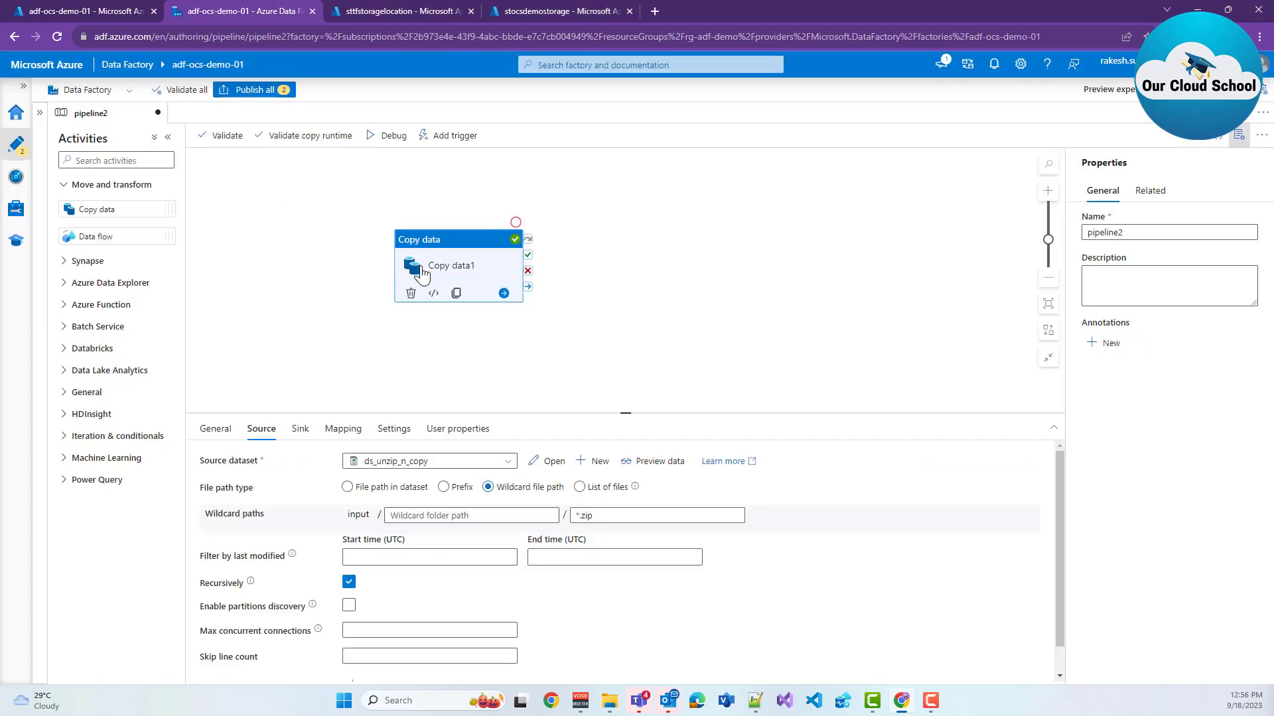
left_click(298, 429)
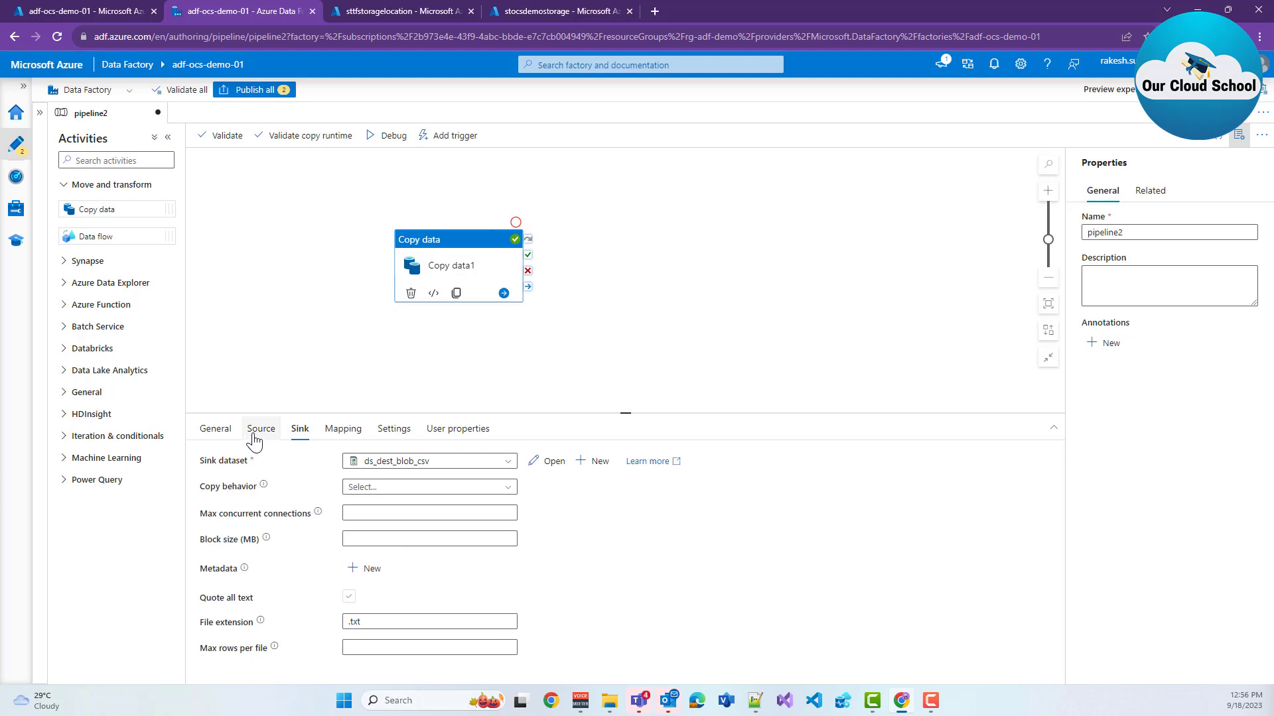
left_click(254, 437)
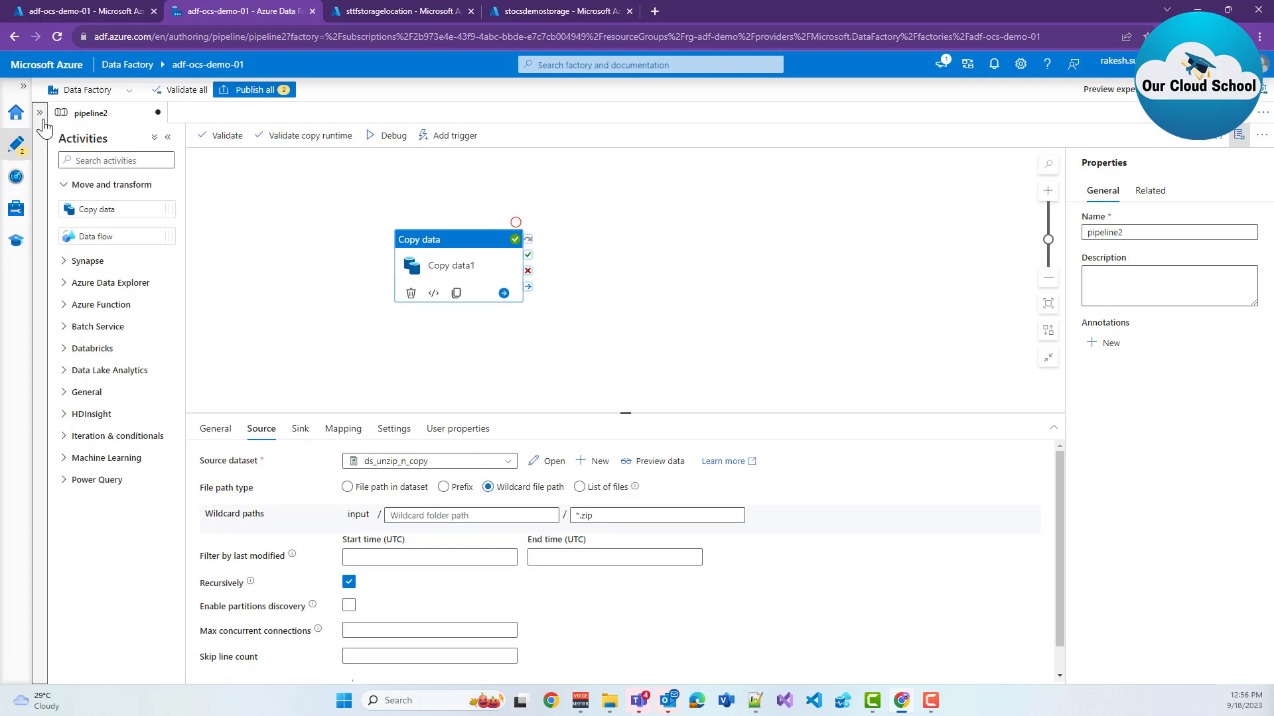
Open the ds_unzip_n_copy dataset and set its compression type to ZipDeflate (.zip), leaving the compression level empty
left_click(44, 139)
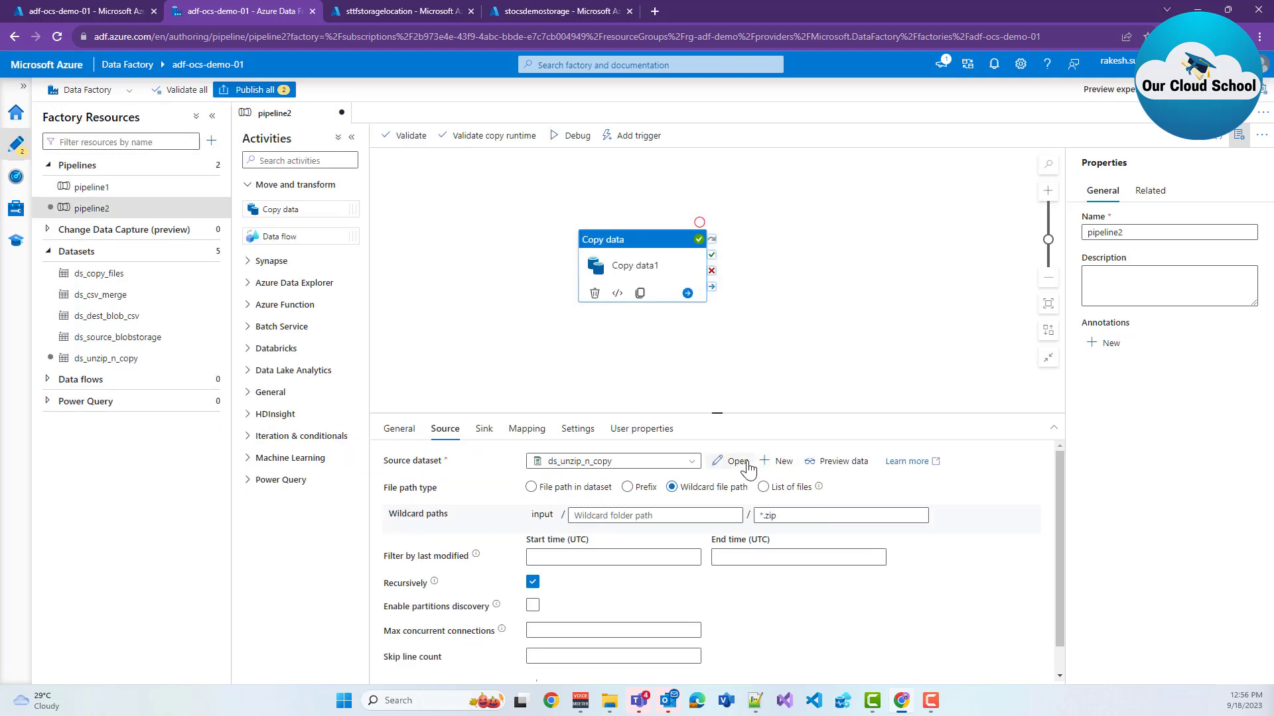
left_click(107, 361)
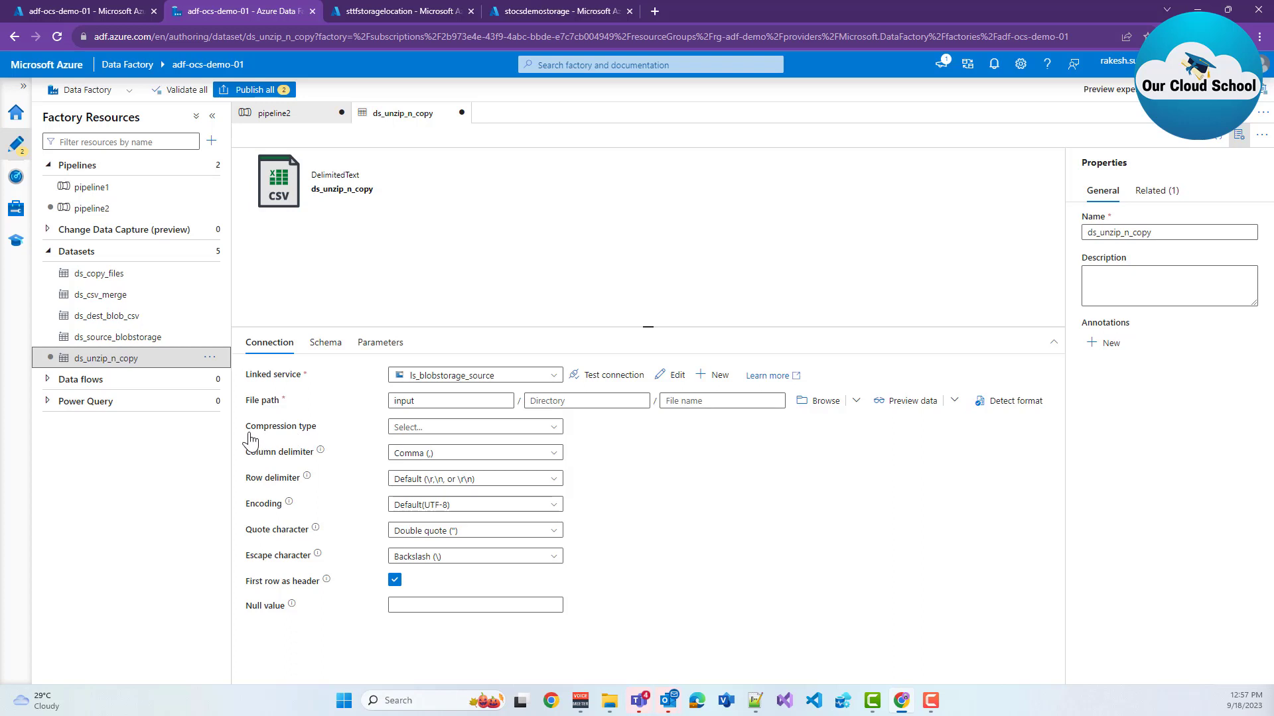
left_click(432, 431)
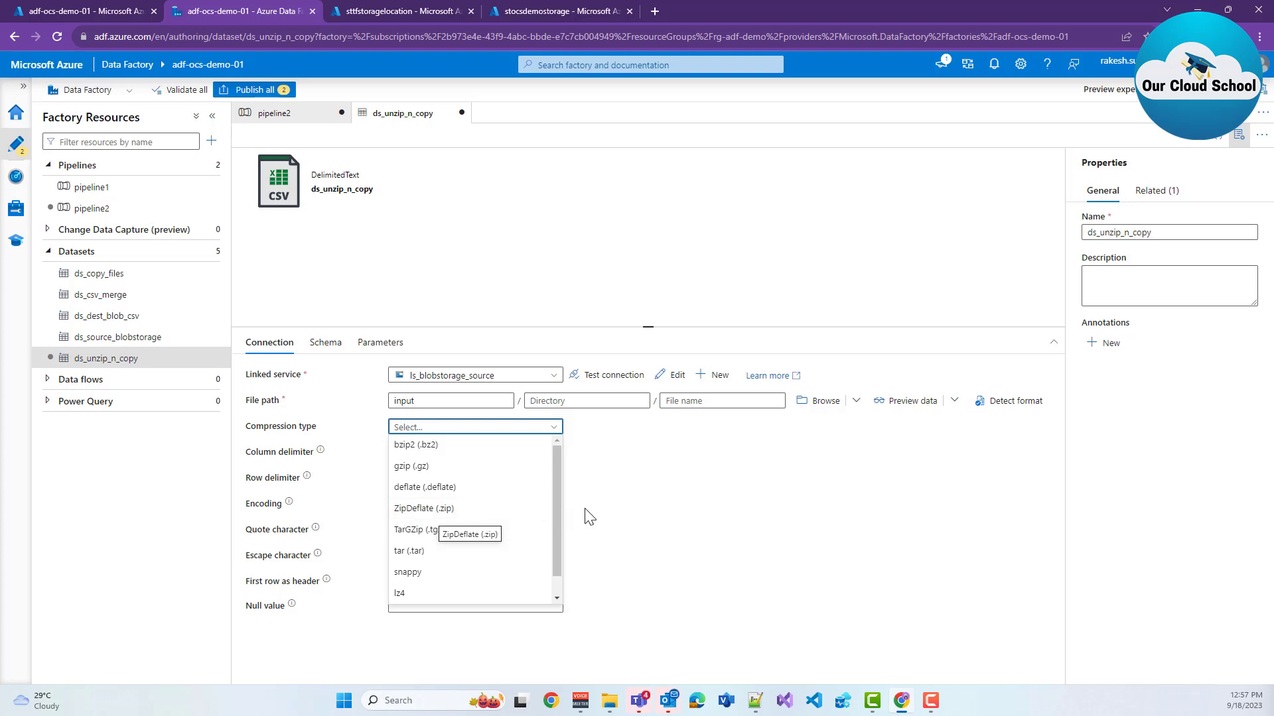
left_click(453, 512)
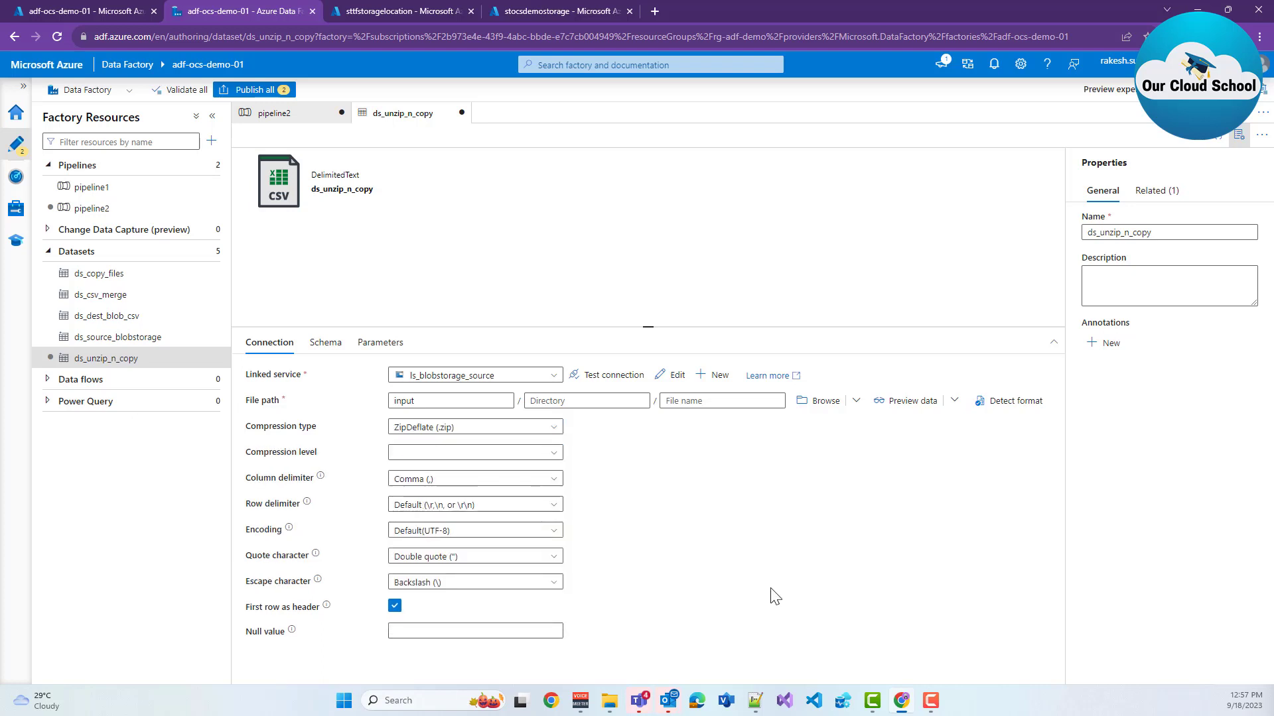
left_click(406, 453)
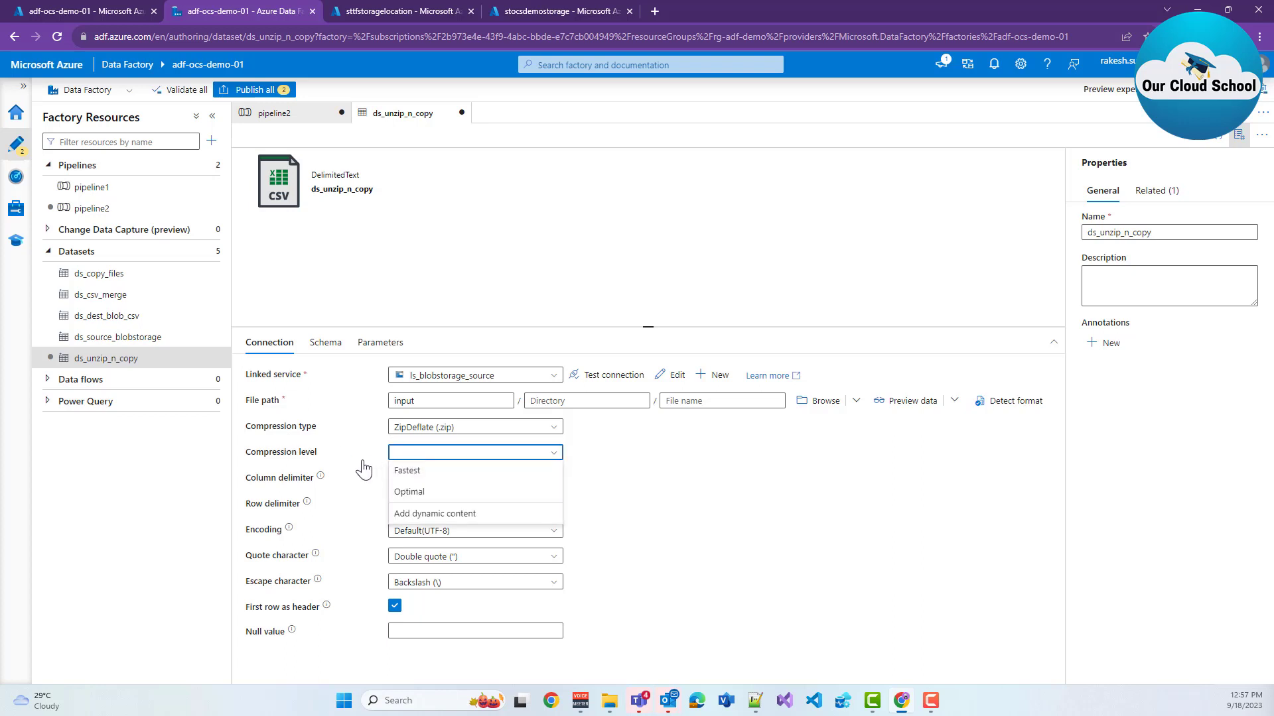
left_click(655, 517)
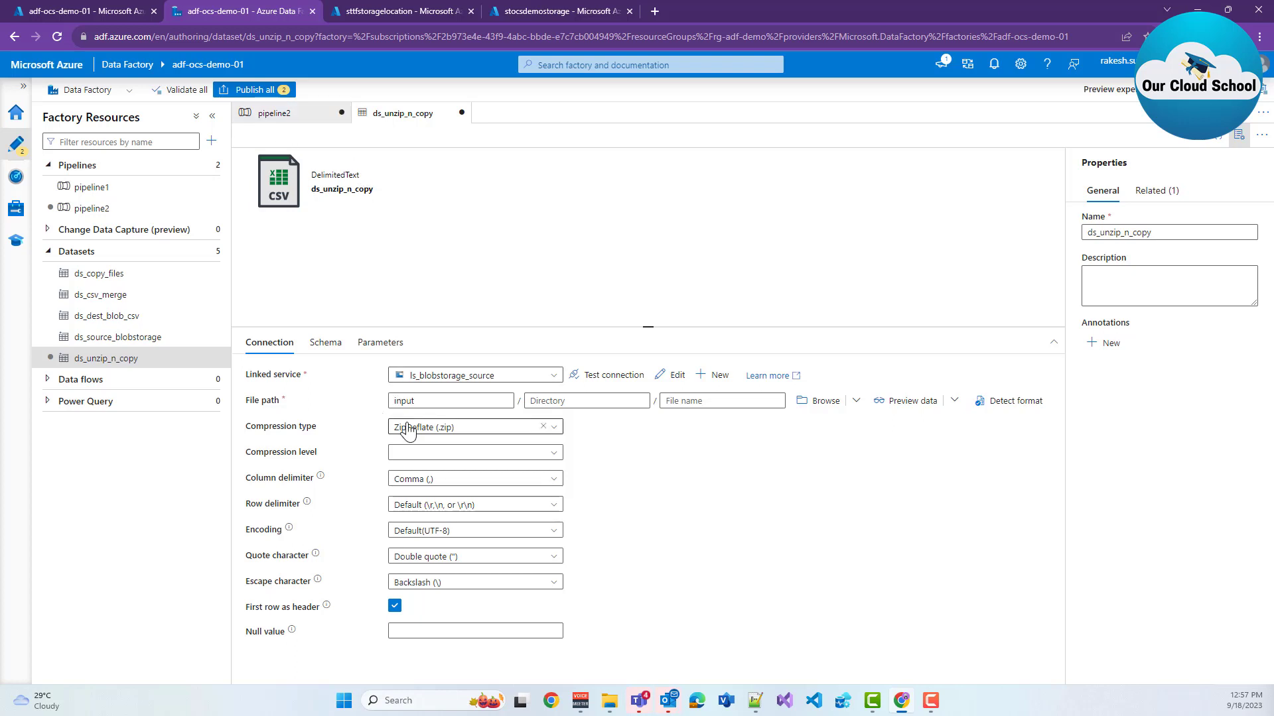
Return to pipeline2 and publish all pending pipeline and dataset changes
left_click(282, 114)
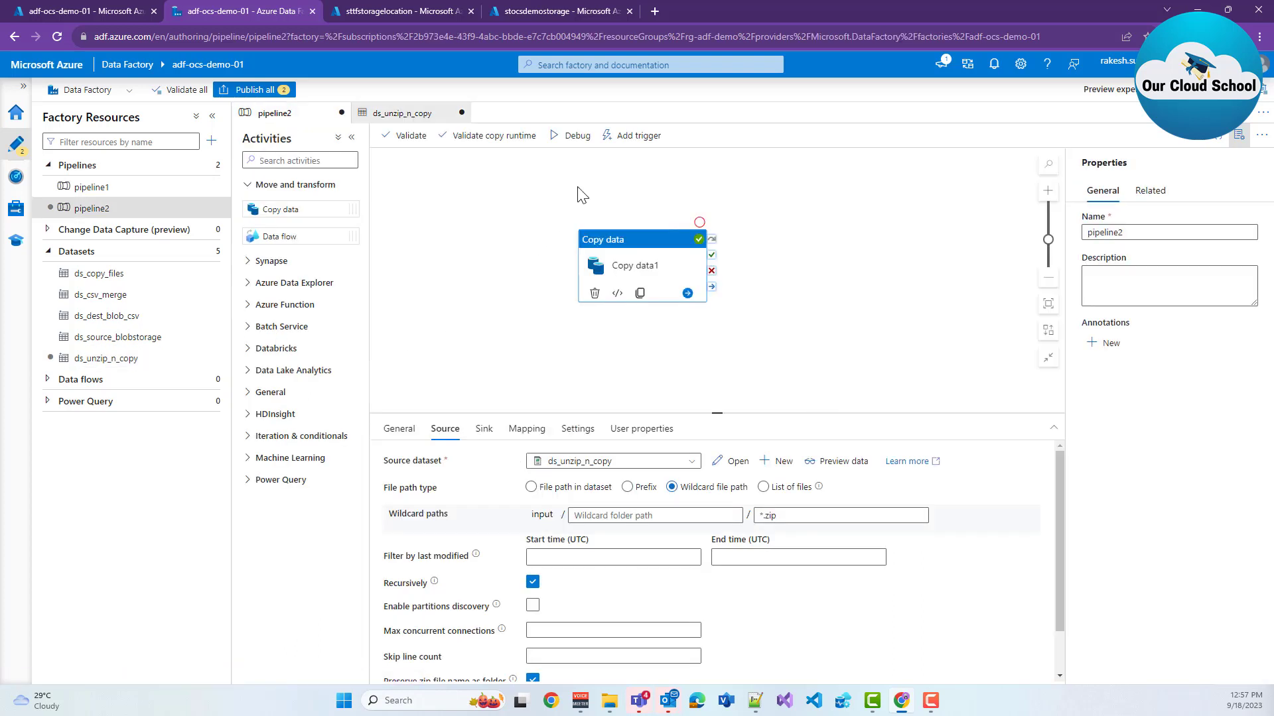
left_click(249, 92)
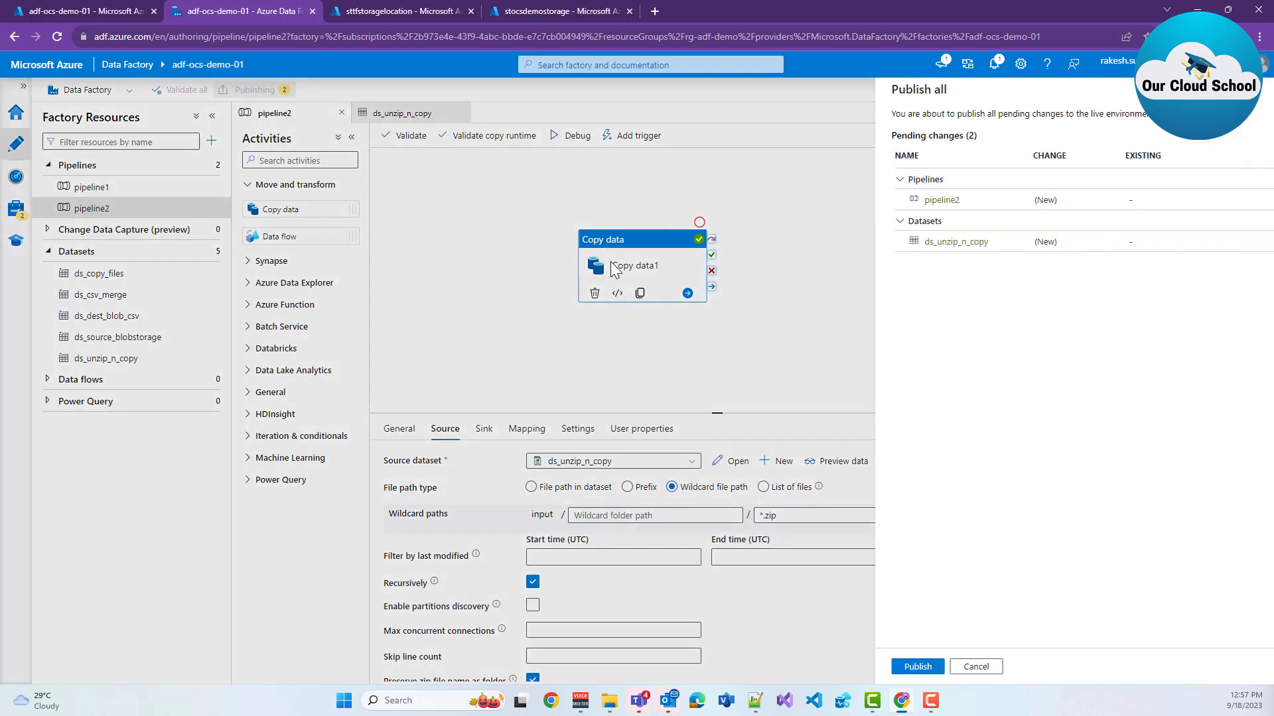
left_click(902, 666)
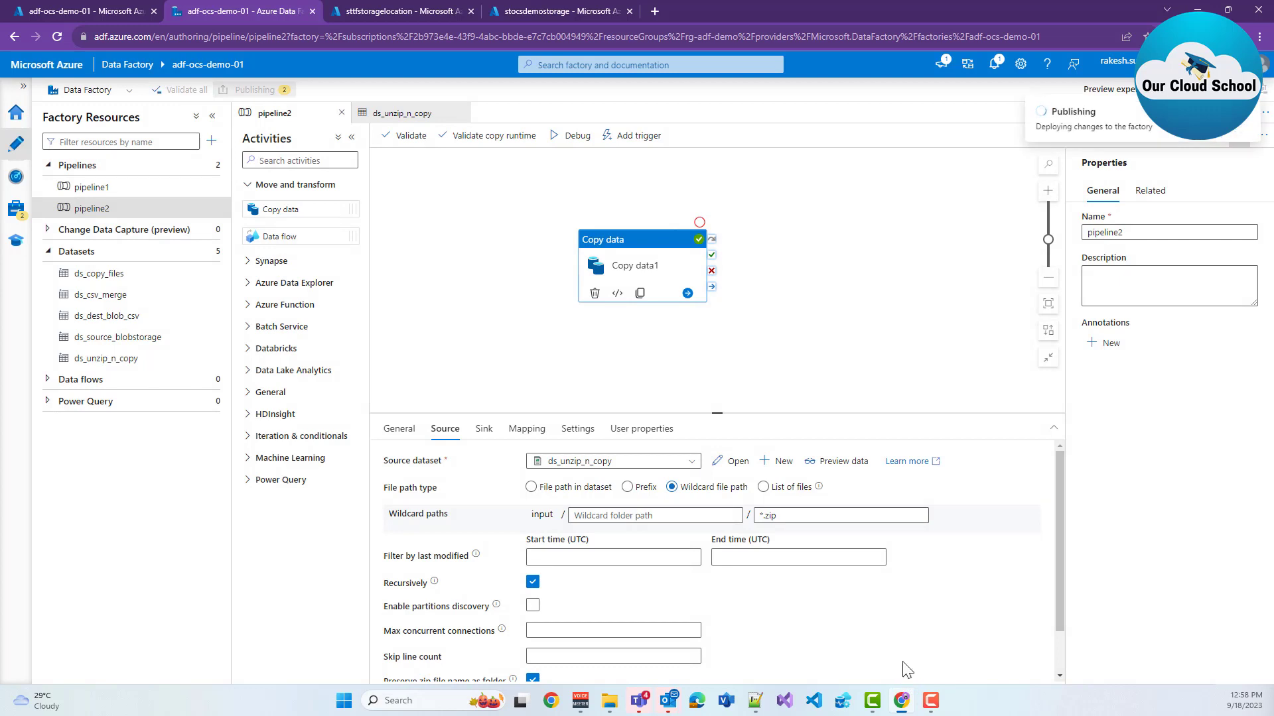
Rename the pipeline as pip_unzip_demo and publish the change
double_click(1181, 238)
type("pip_zip_demo")
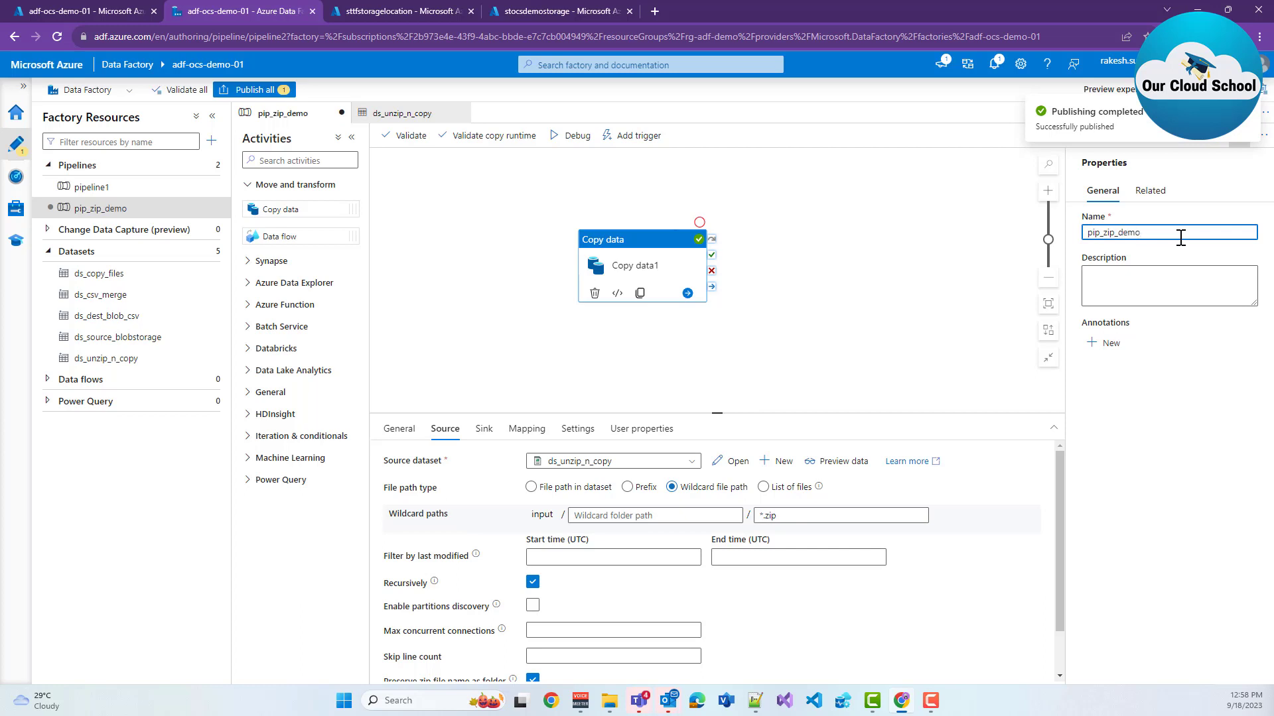
left_click(1105, 232)
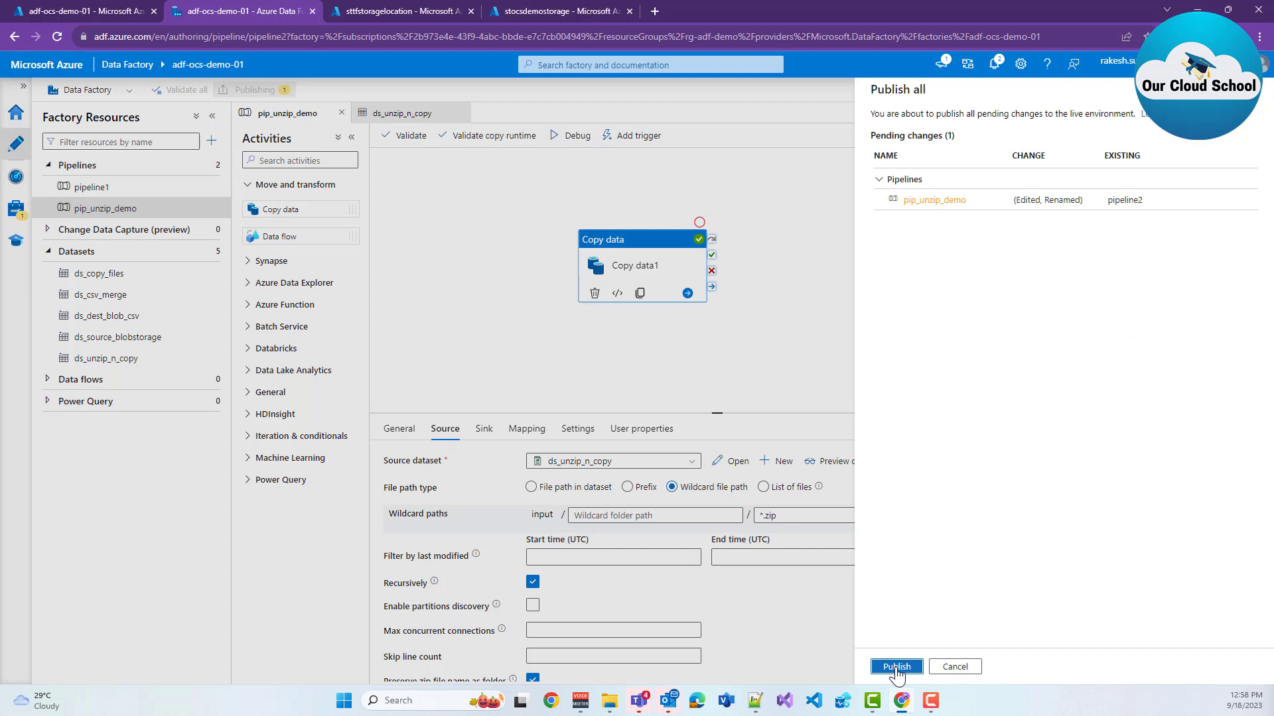
left_click(895, 667)
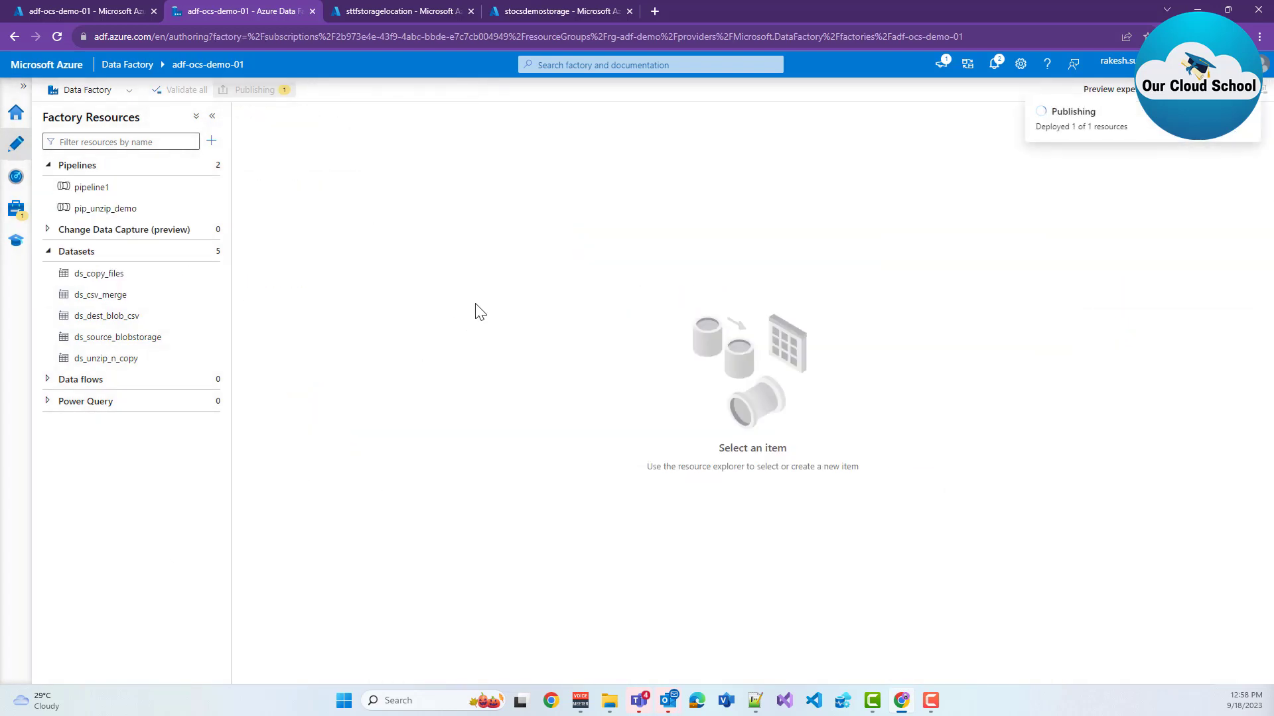
Reopen the pip_unzip_demo pipeline and select its Copy data1 activity on the canvas
left_click(106, 209)
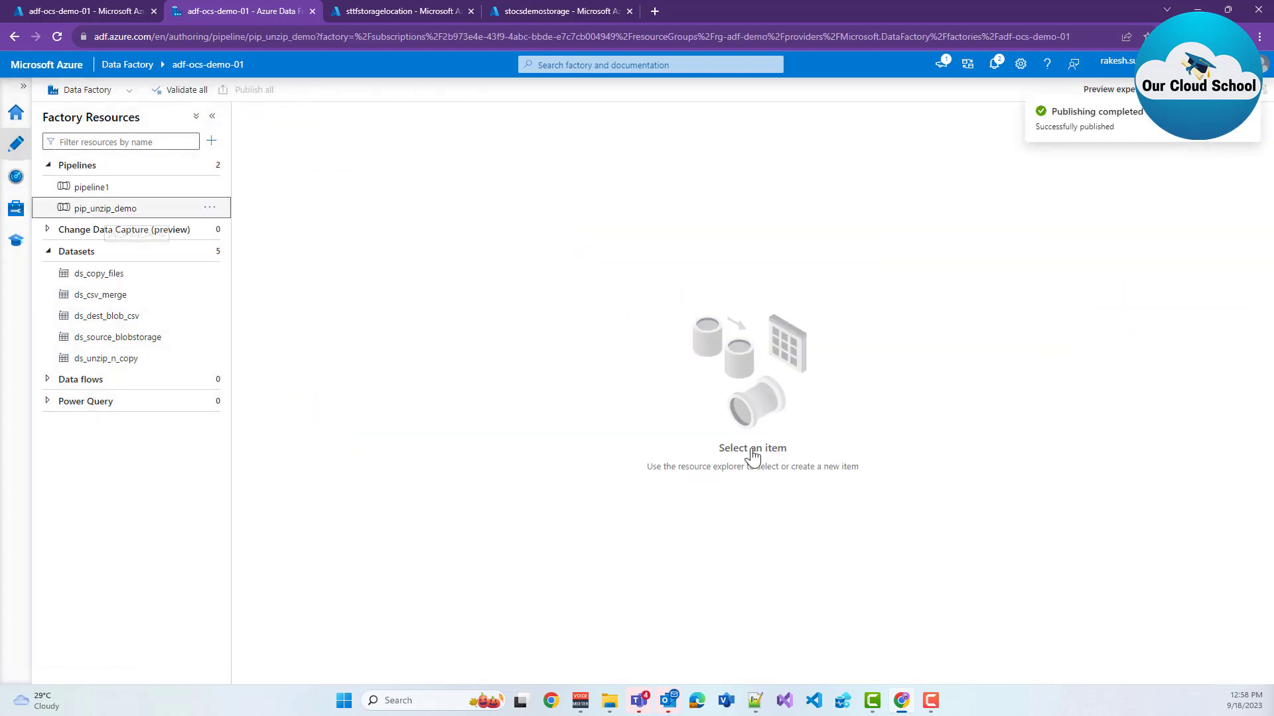
left_click_drag(798, 161, 623, 256)
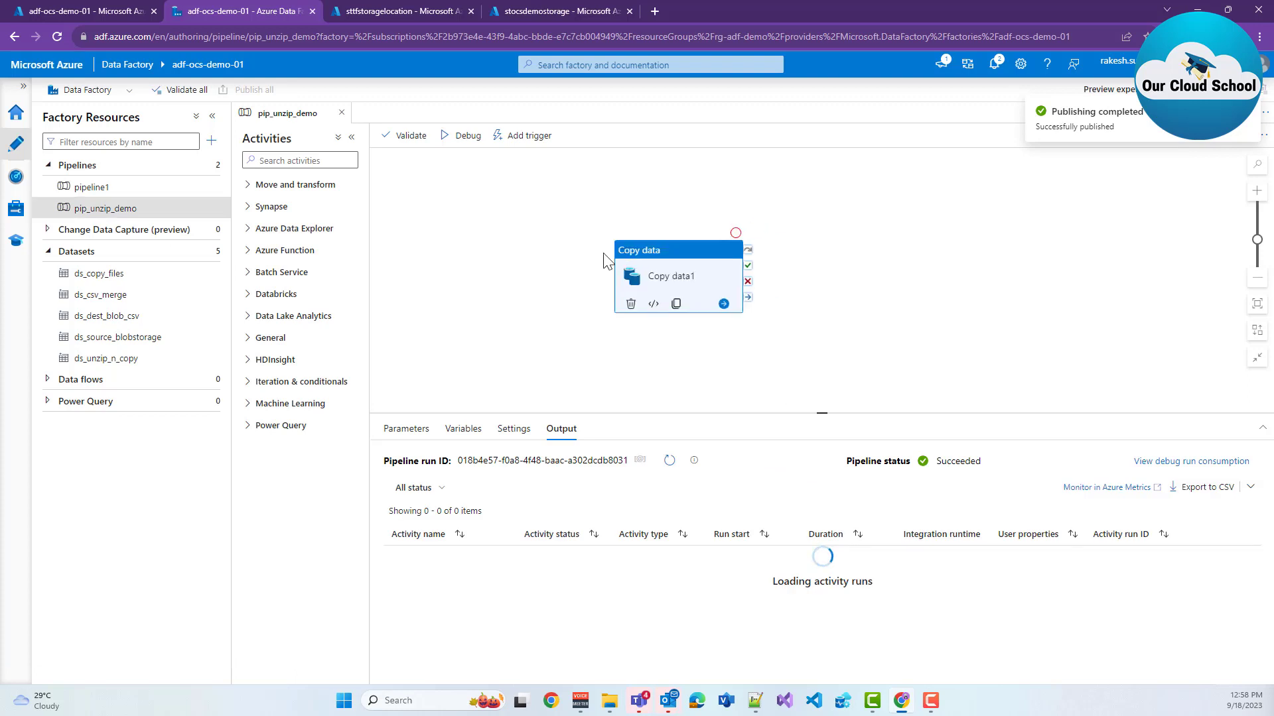
Run pip_unzip_demo in debug mode and review the Copy data1 run details, comparing files read with files written
left_click(574, 135)
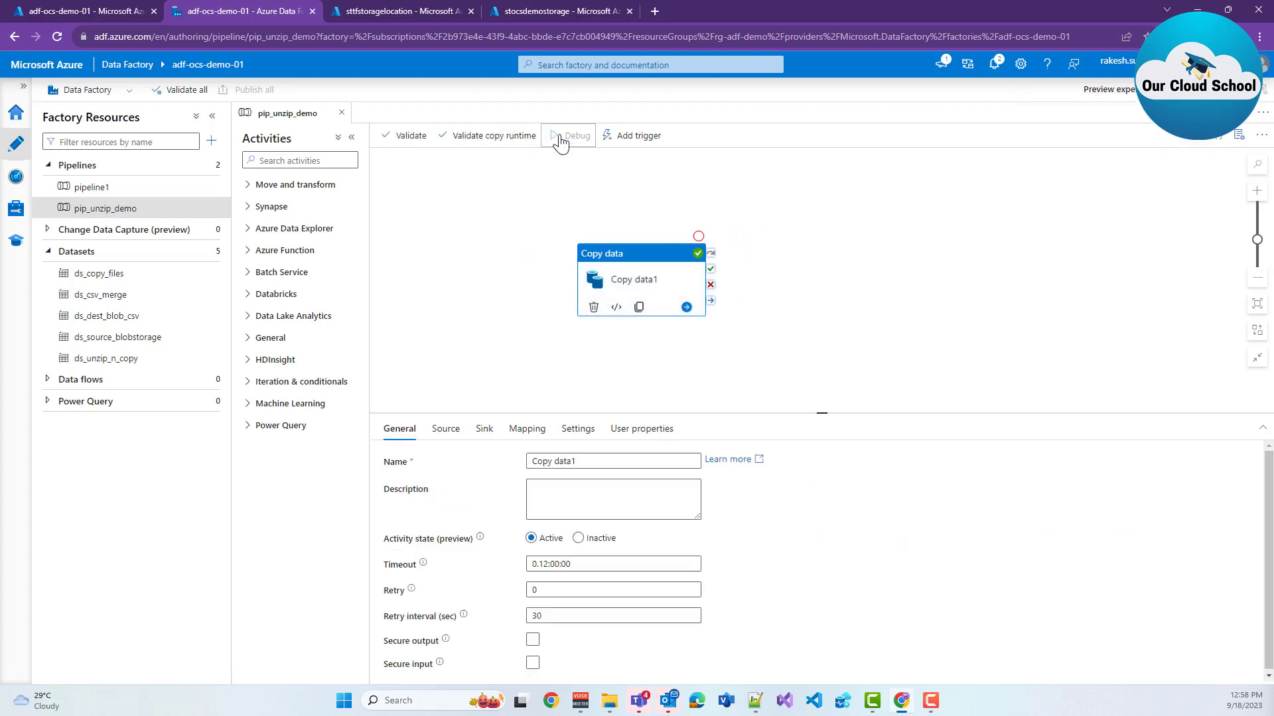
left_click(628, 365)
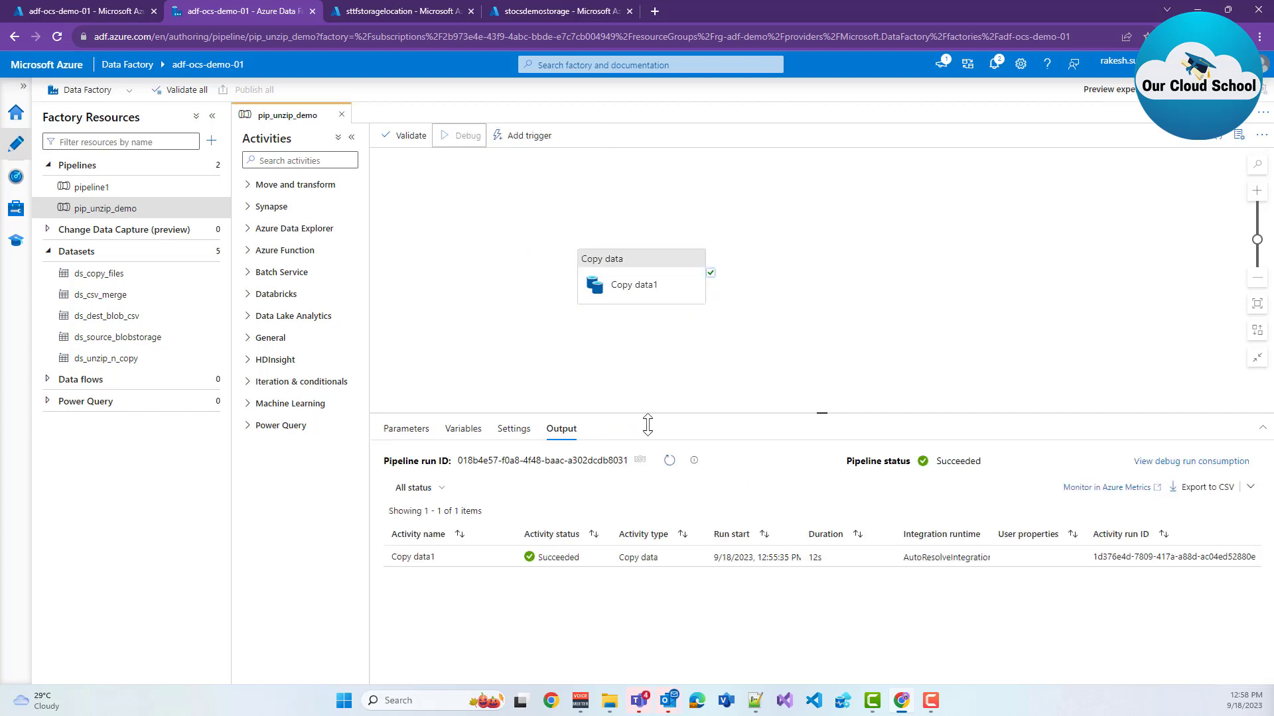
mouse_move(493, 561)
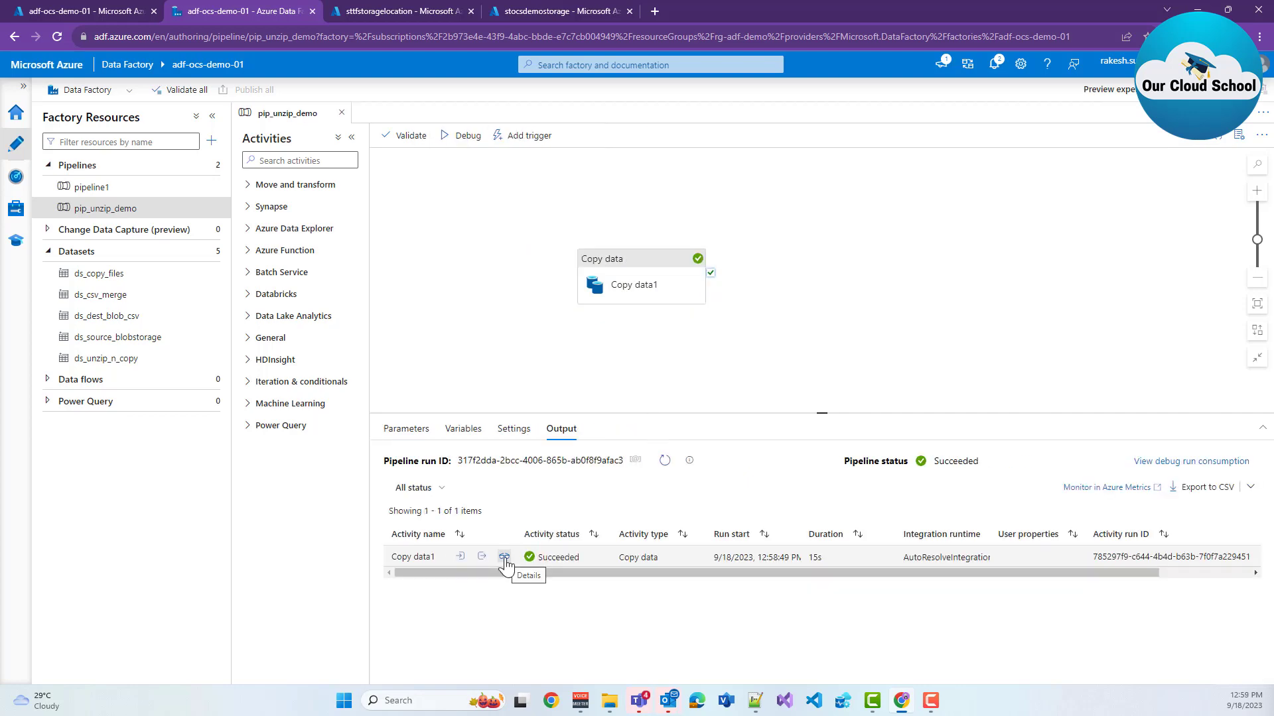
left_click(504, 560)
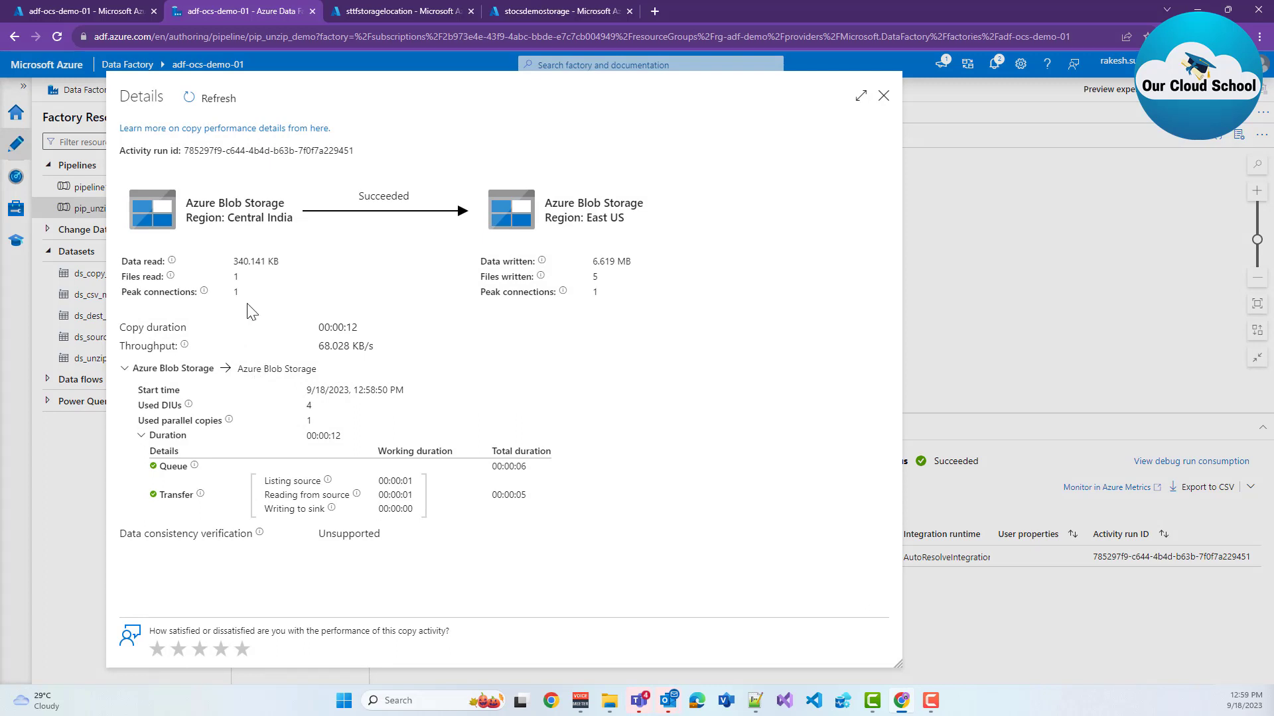
left_click_drag(125, 276, 251, 282)
left_click_drag(485, 277, 603, 280)
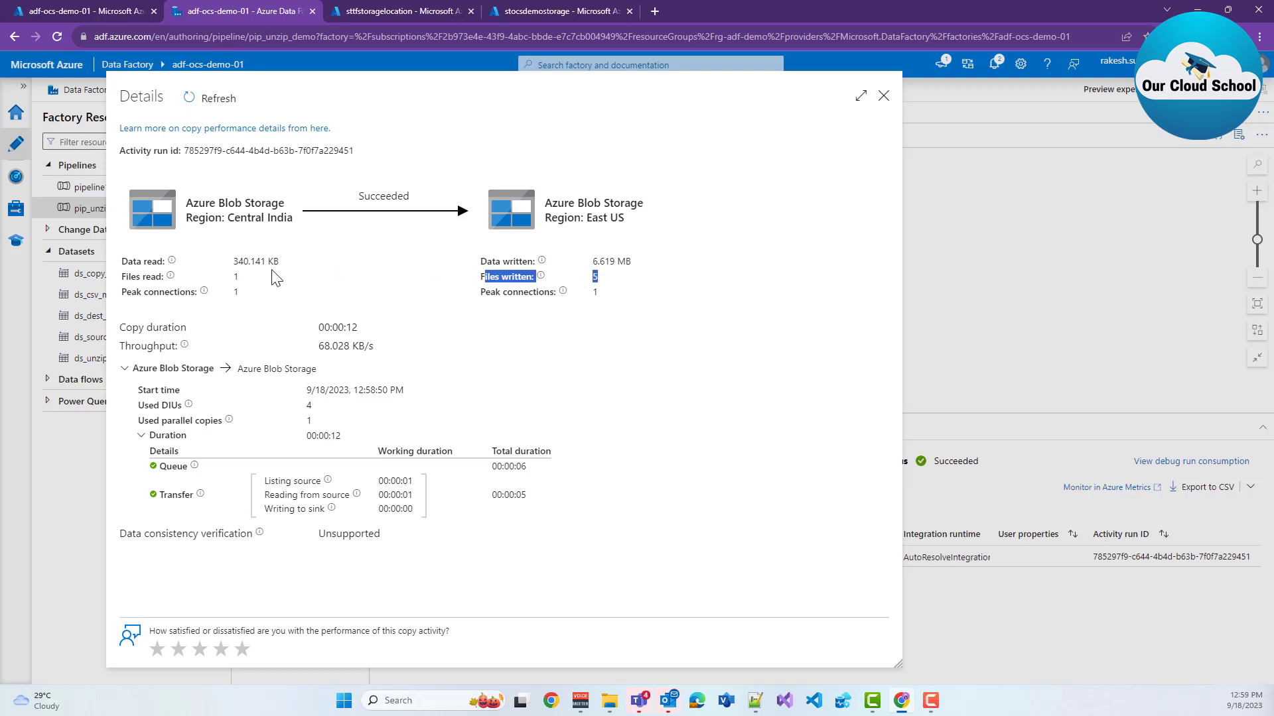
double_click(233, 276)
left_click_drag(489, 275, 597, 277)
left_click(882, 100)
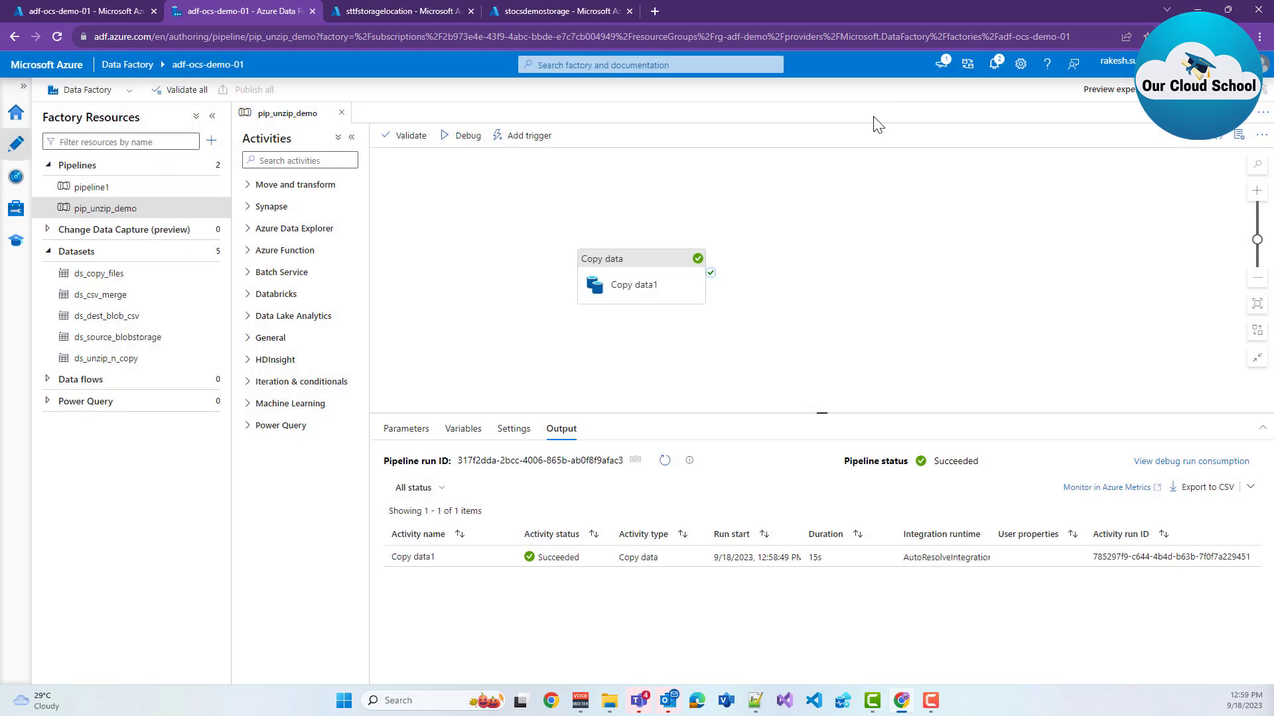
Switch to the stocsdemostorage storage browser, refresh the output container and open its demo.zip folder to inspect the extracted files
left_click(560, 10)
left_click(585, 167)
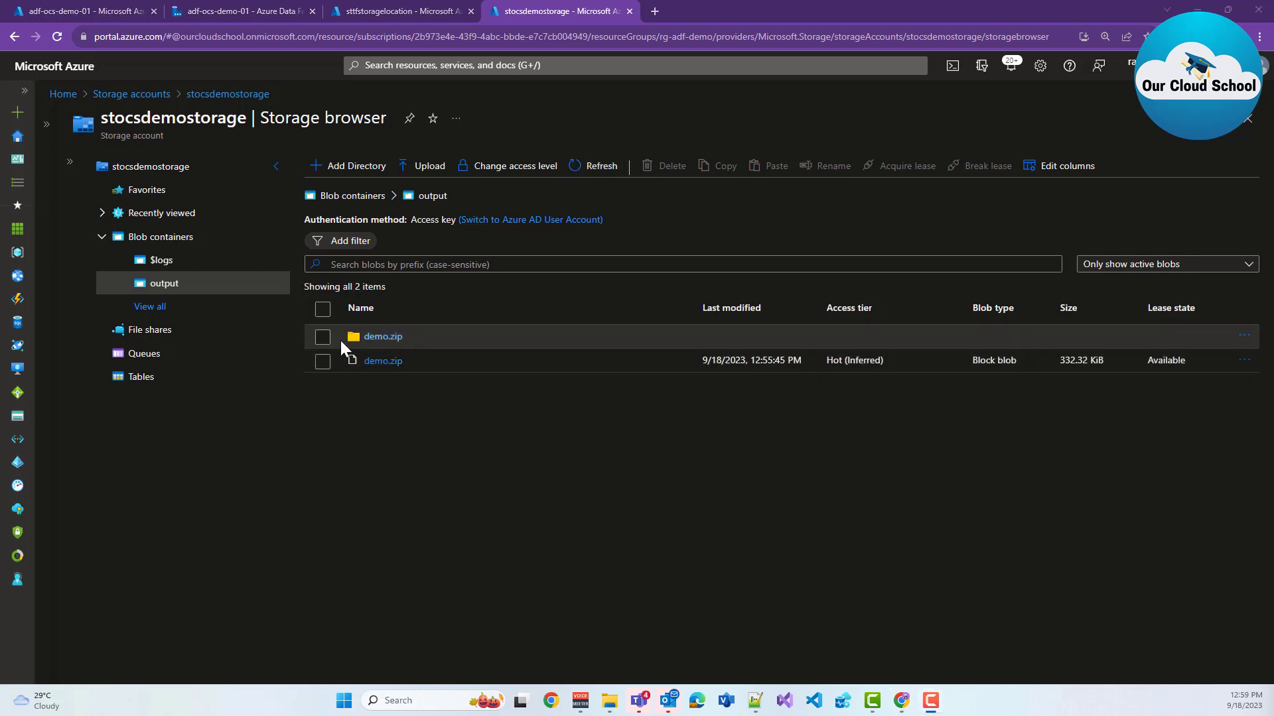
left_click(384, 339)
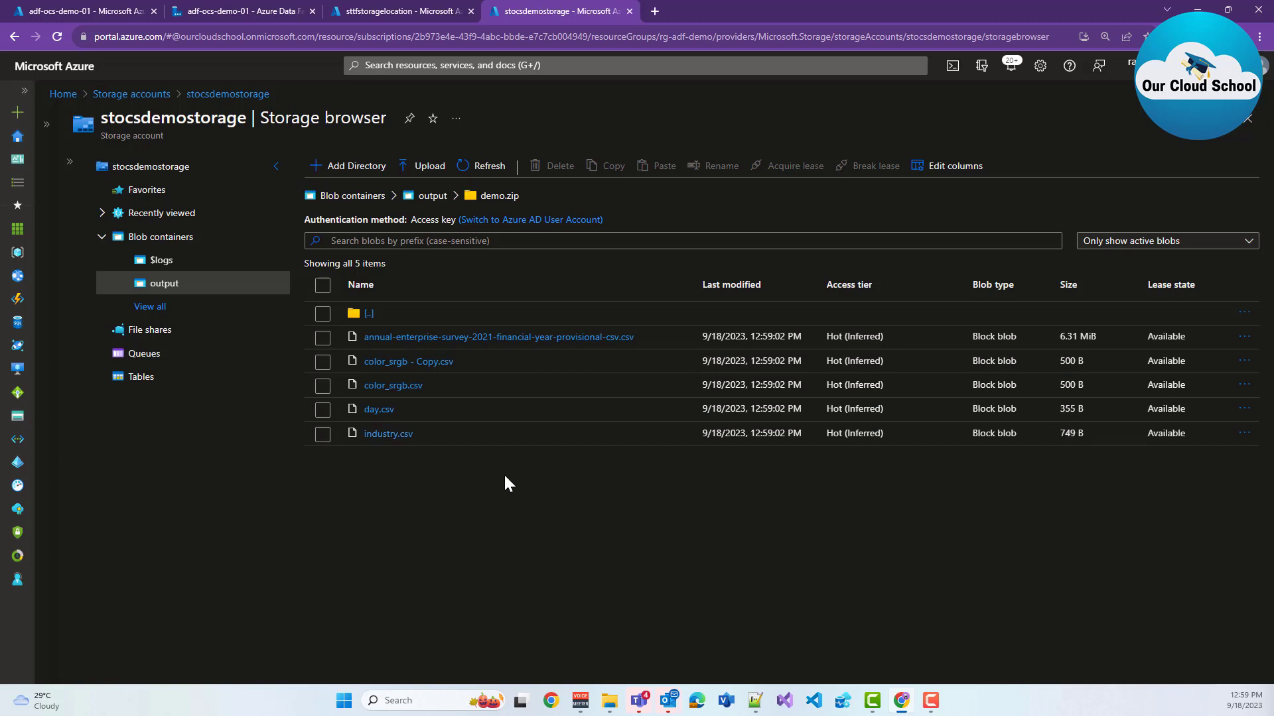
Back in the data factory, set Copy data1's sink copy behavior to Flatten hierarchy and run the pipeline in debug mode
left_click(212, 11)
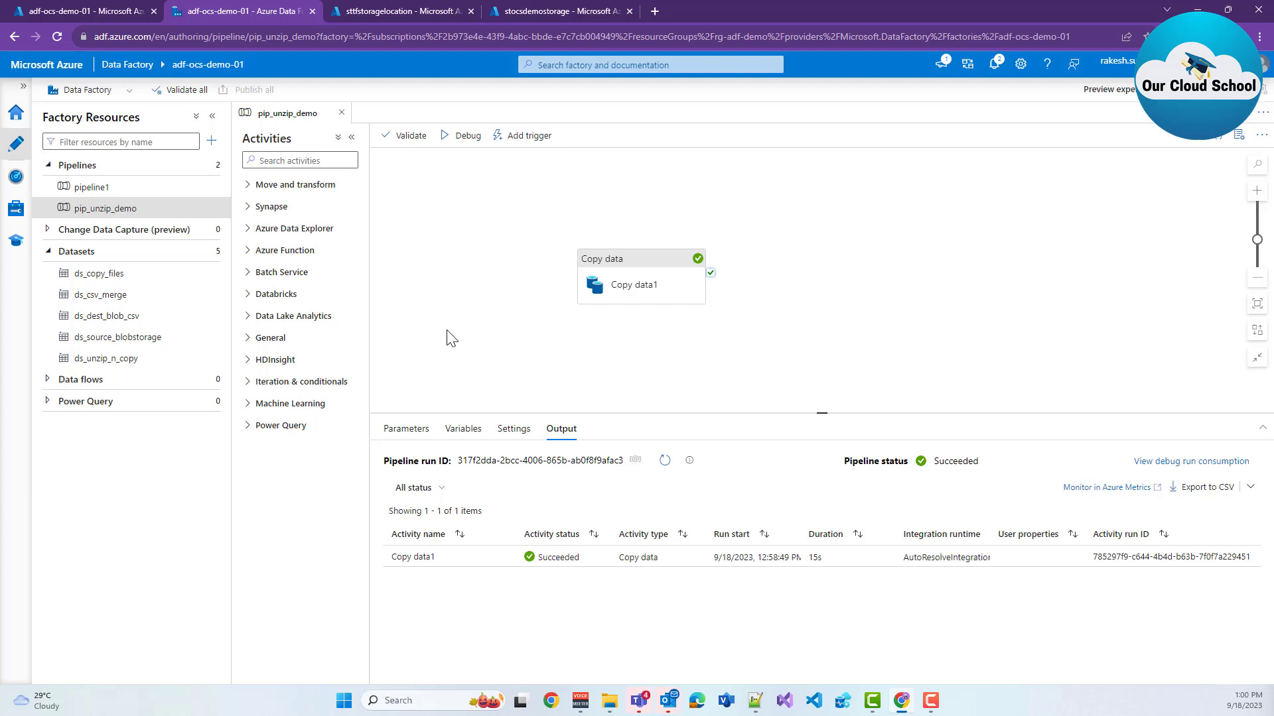
left_click(592, 282)
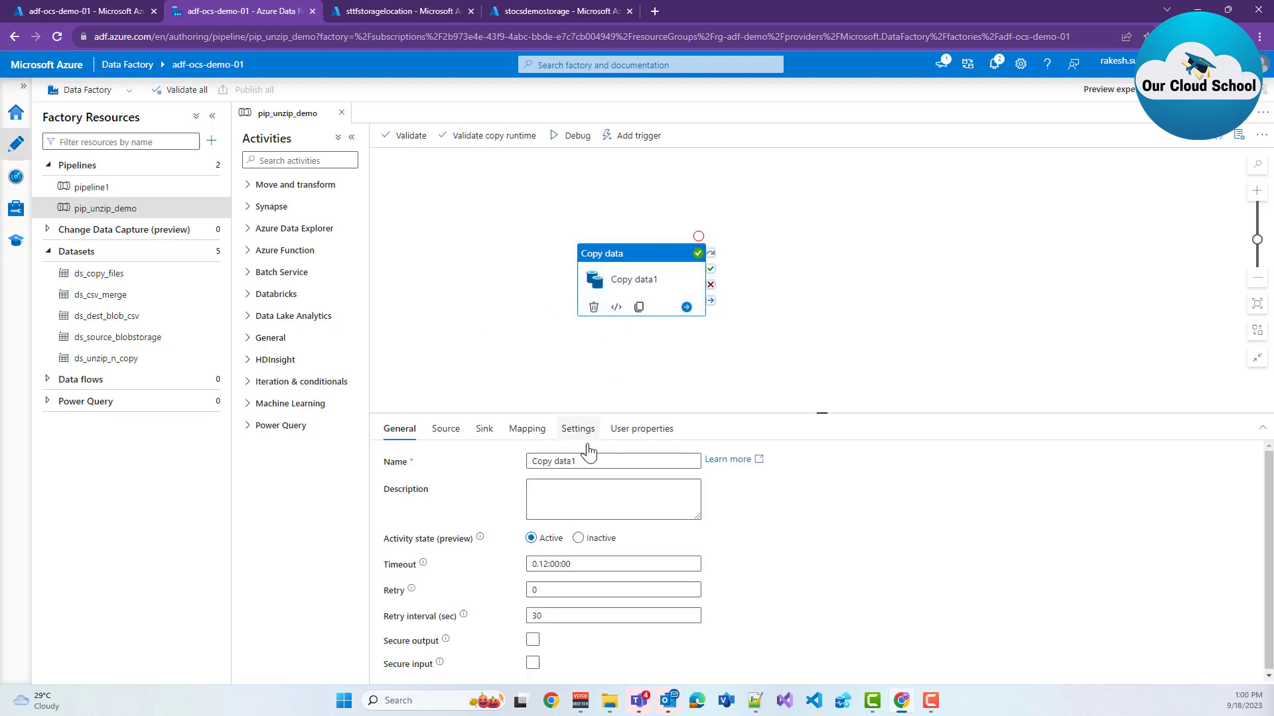
left_click(484, 428)
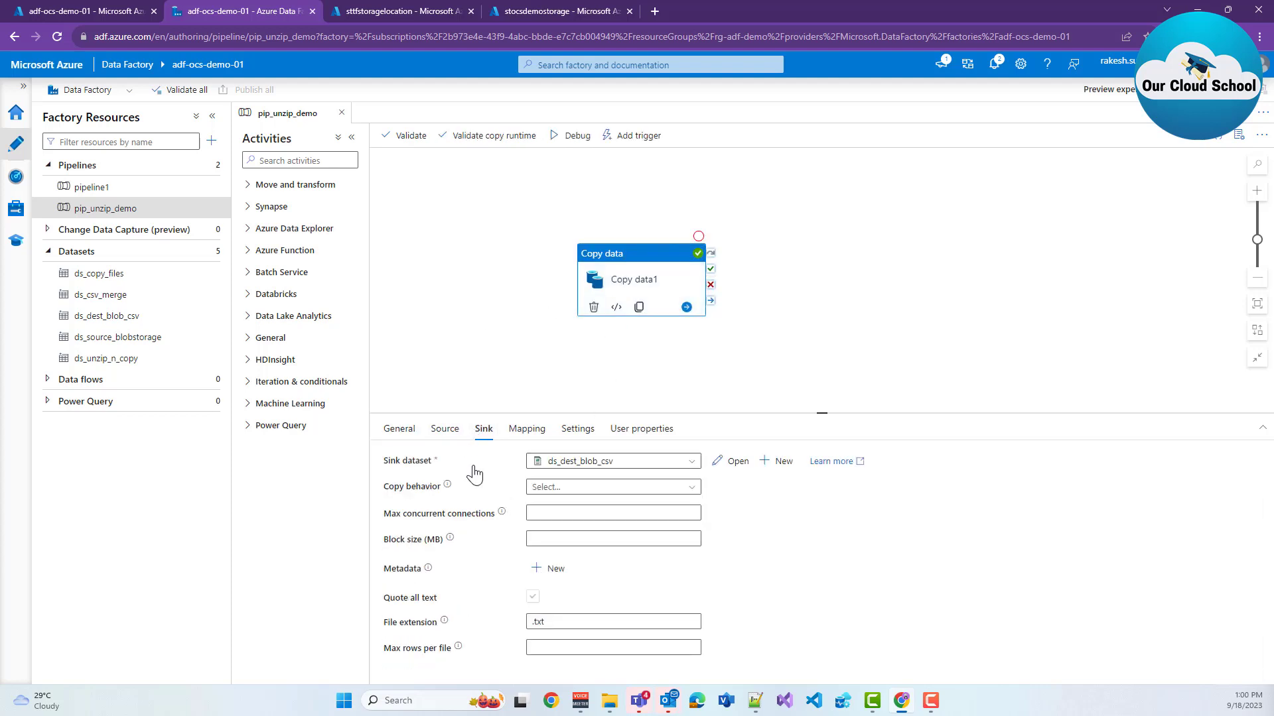
left_click(555, 488)
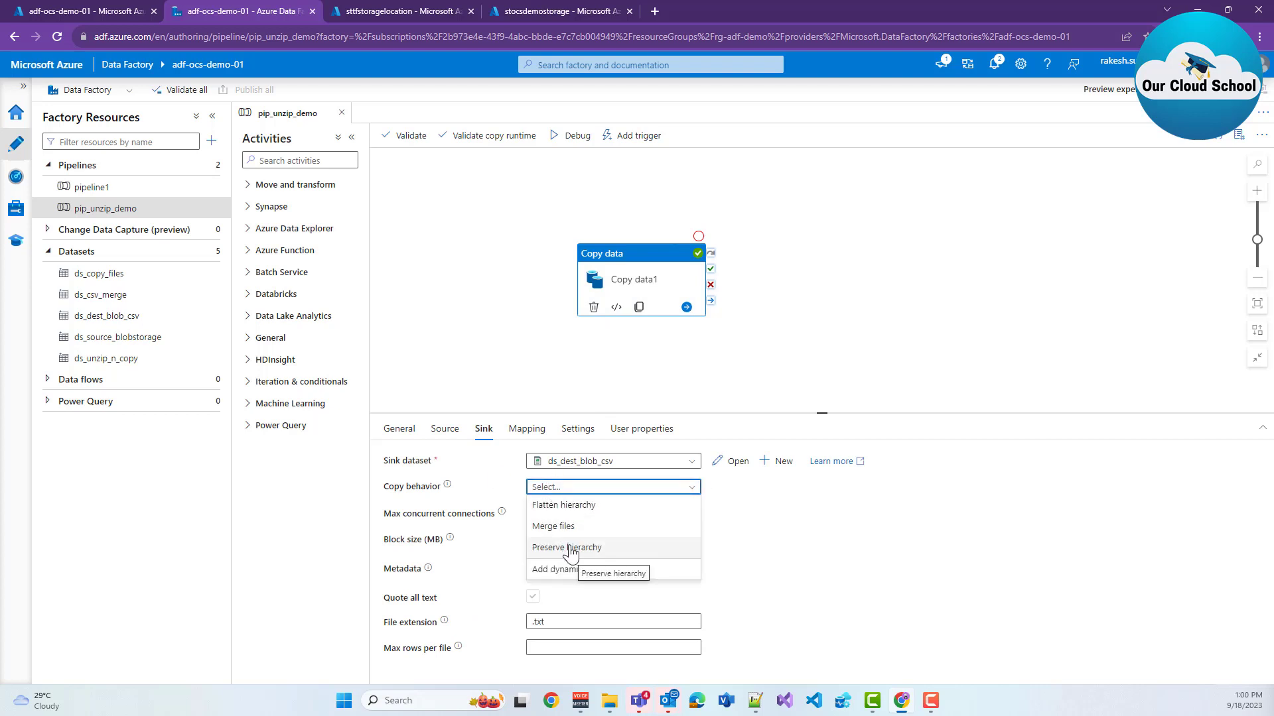
left_click(587, 507)
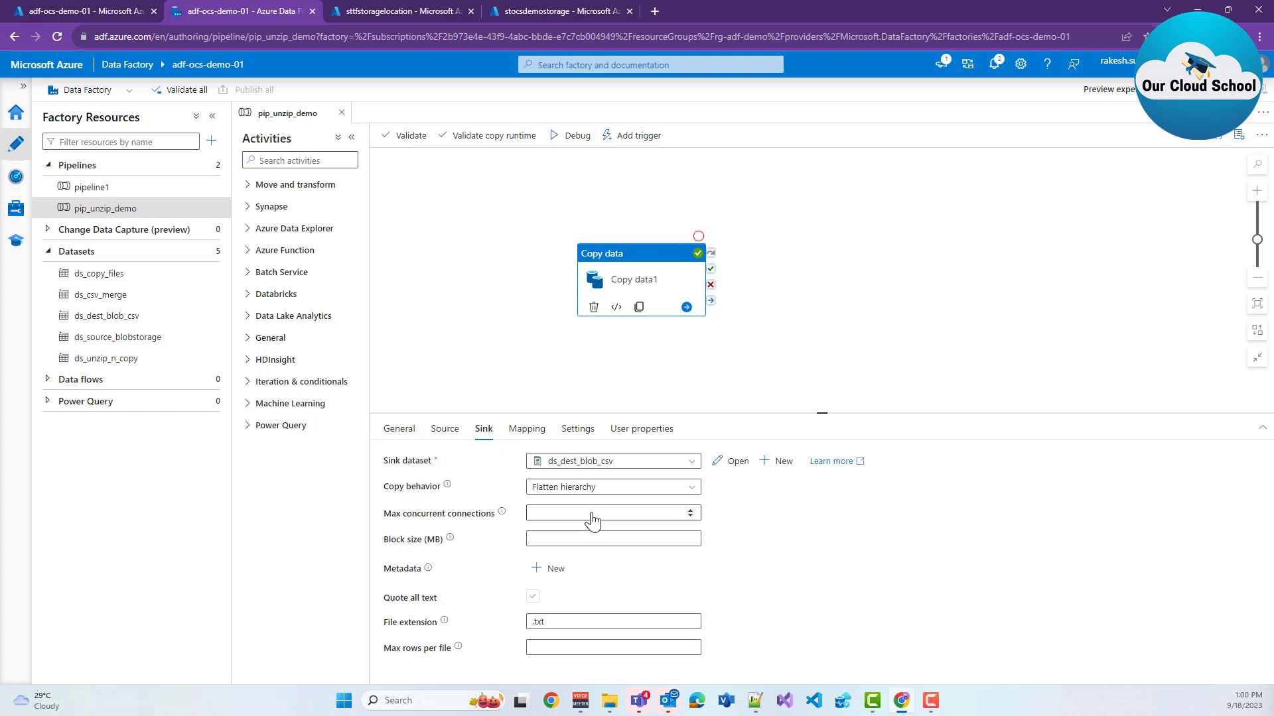
left_click(573, 140)
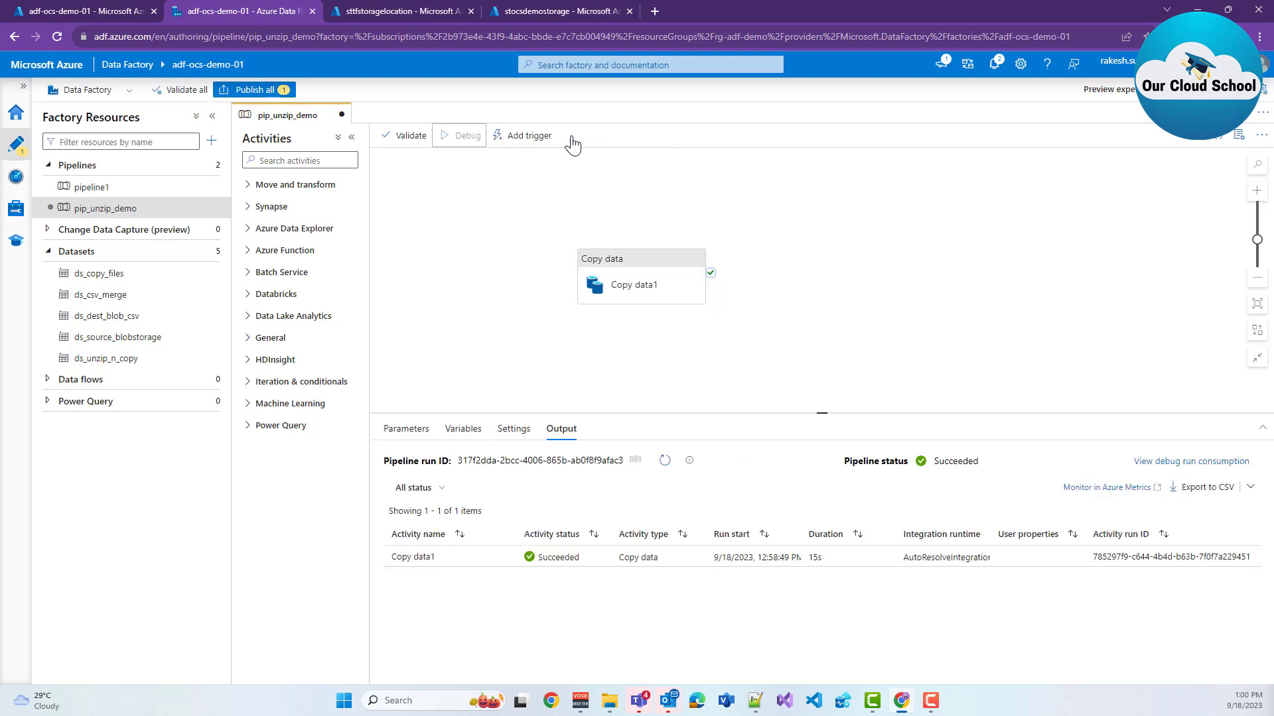
Review the new run's Copy data1 details and refresh the root of the output container in stocsdemostorage to inspect the copied files
left_click(507, 10)
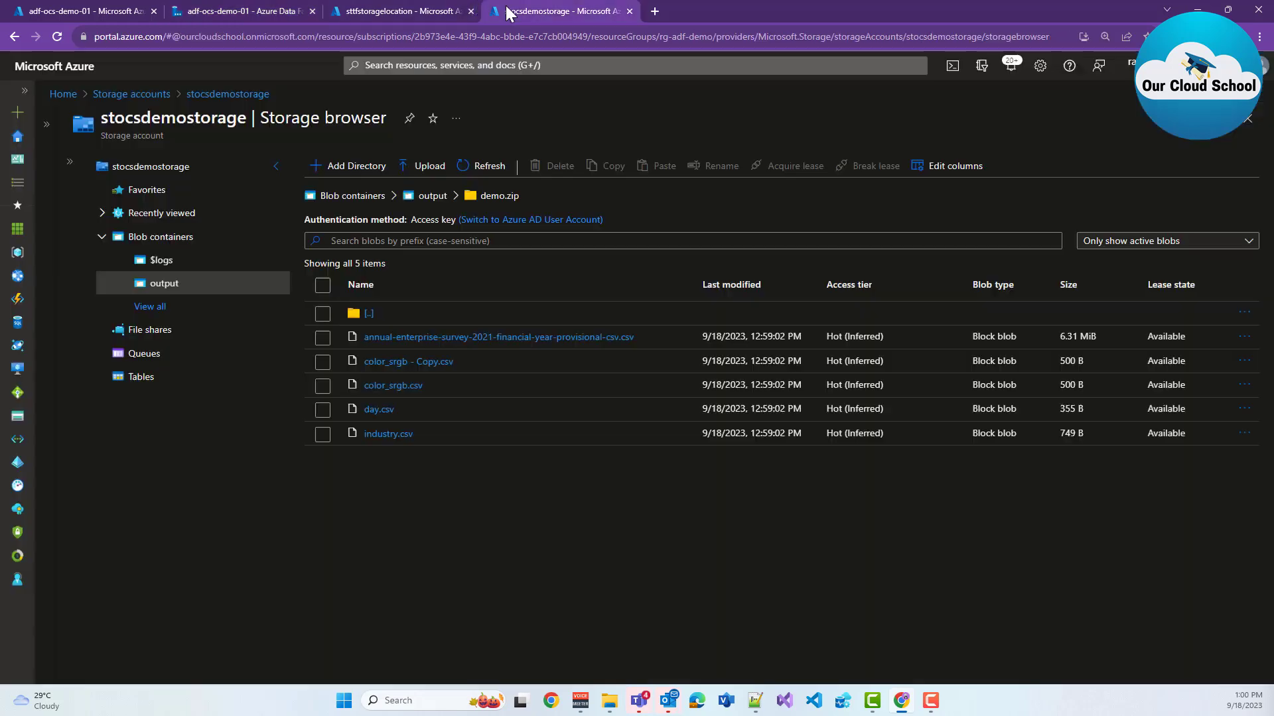
left_click(429, 198)
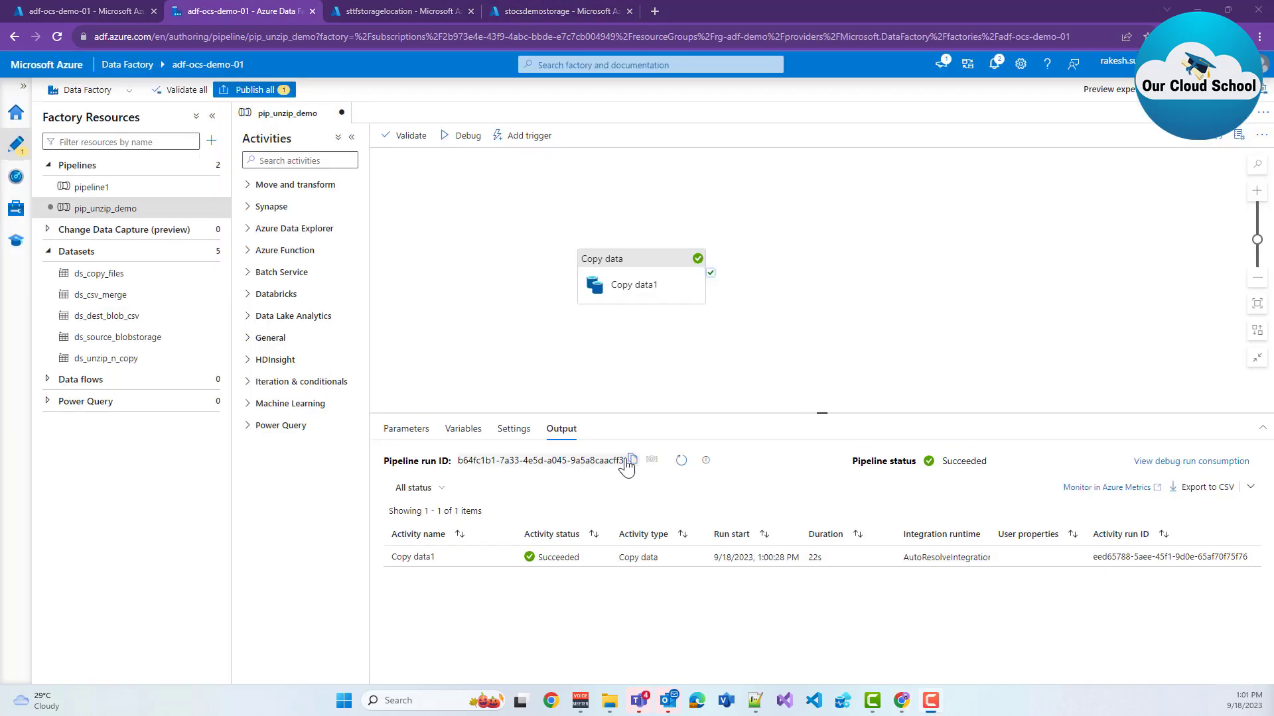
left_click(504, 557)
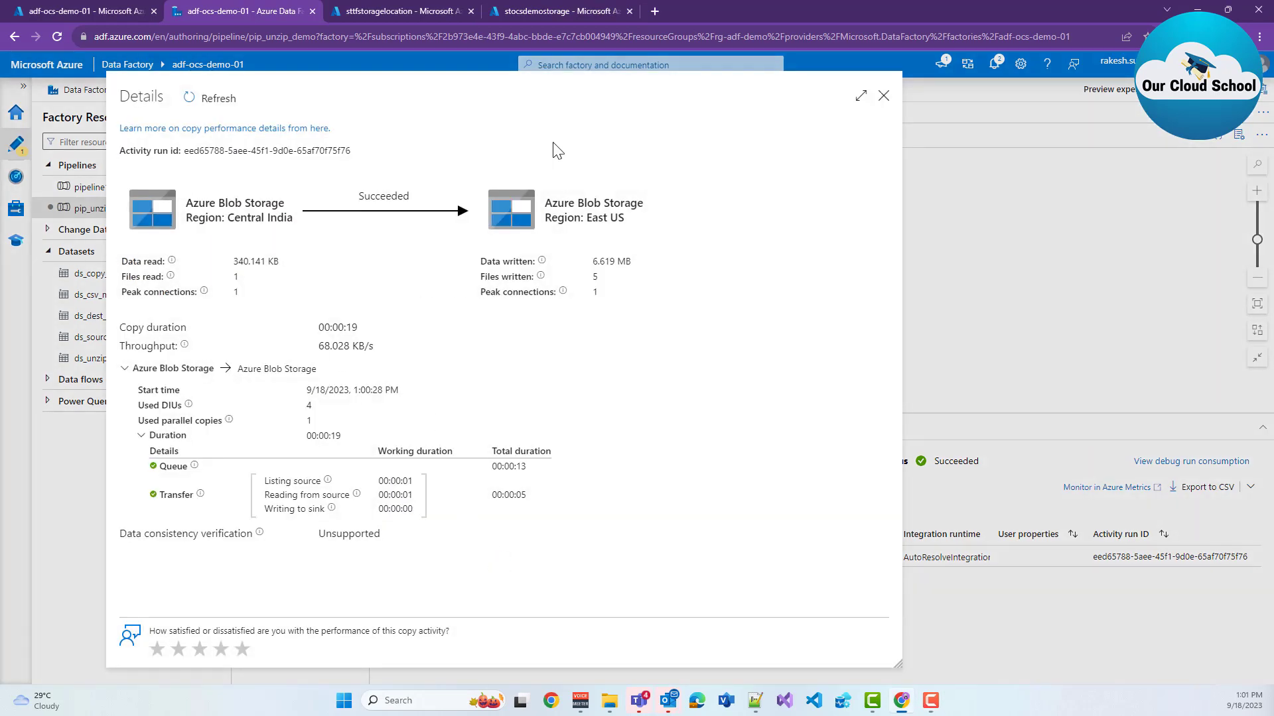
left_click(557, 11)
left_click(578, 166)
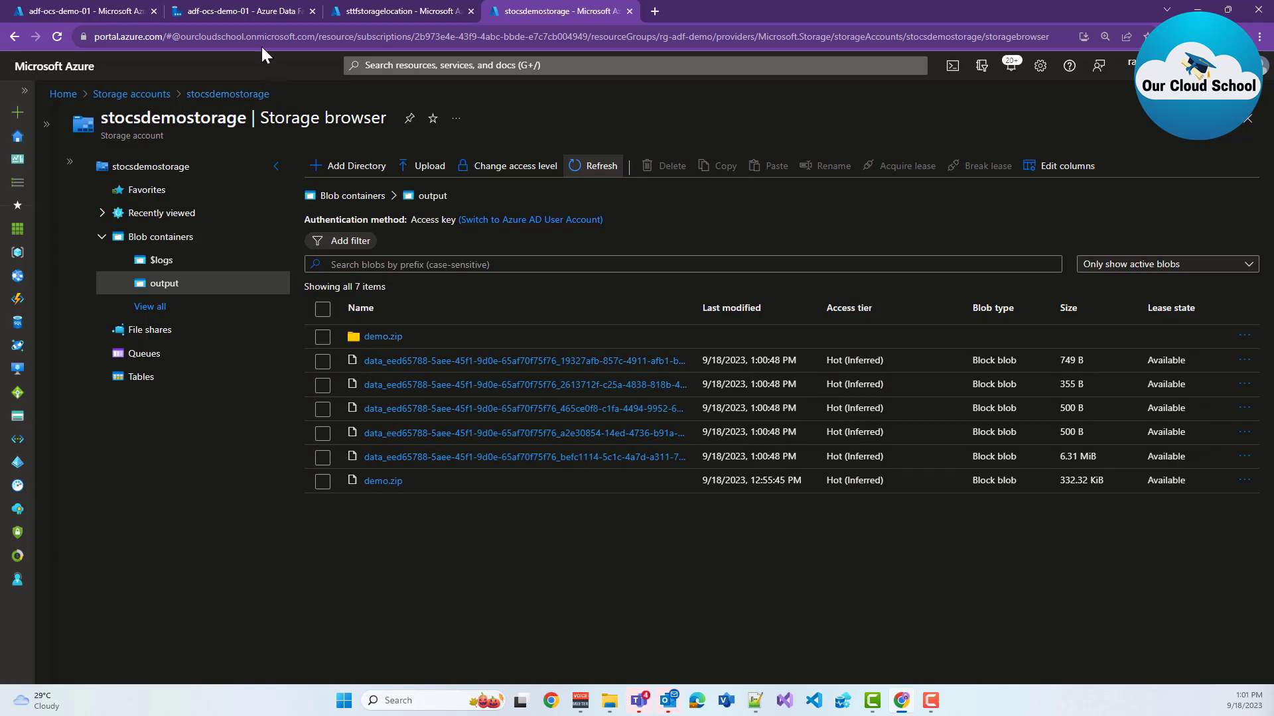
Return to the data factory, close the run details and set Copy data1's sink copy behavior to Merge files
left_click(270, 11)
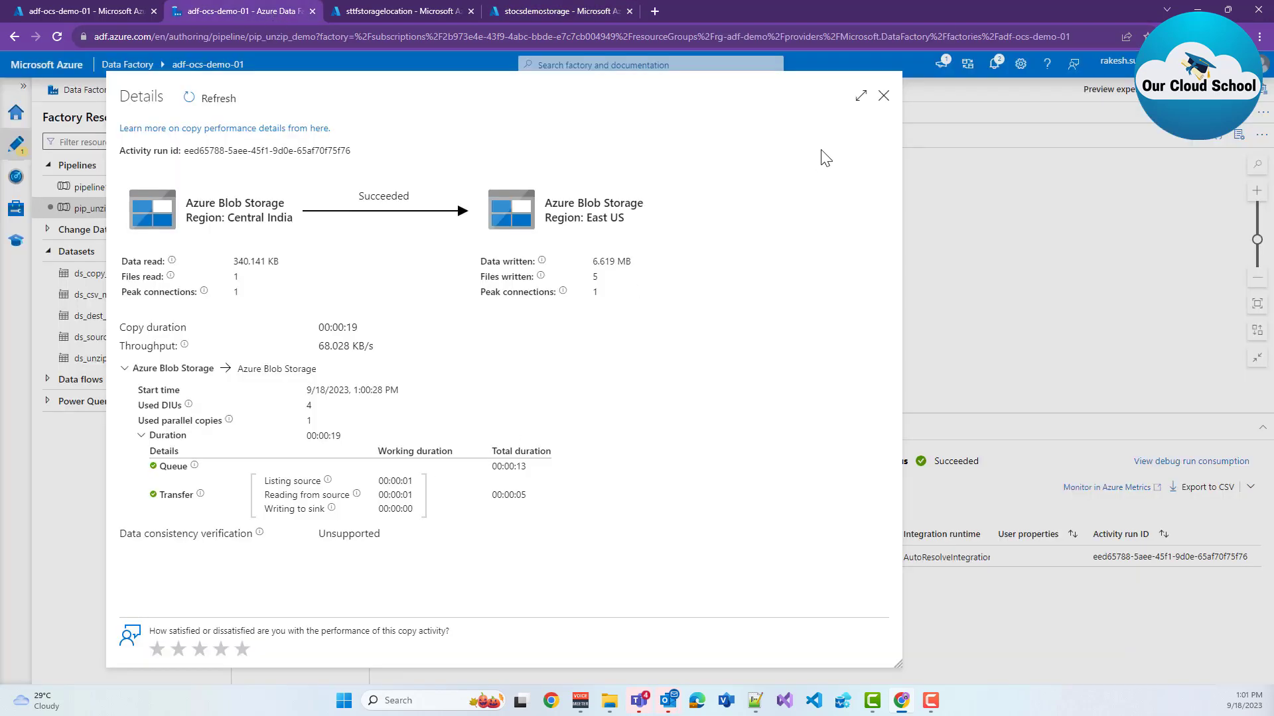
left_click(883, 96)
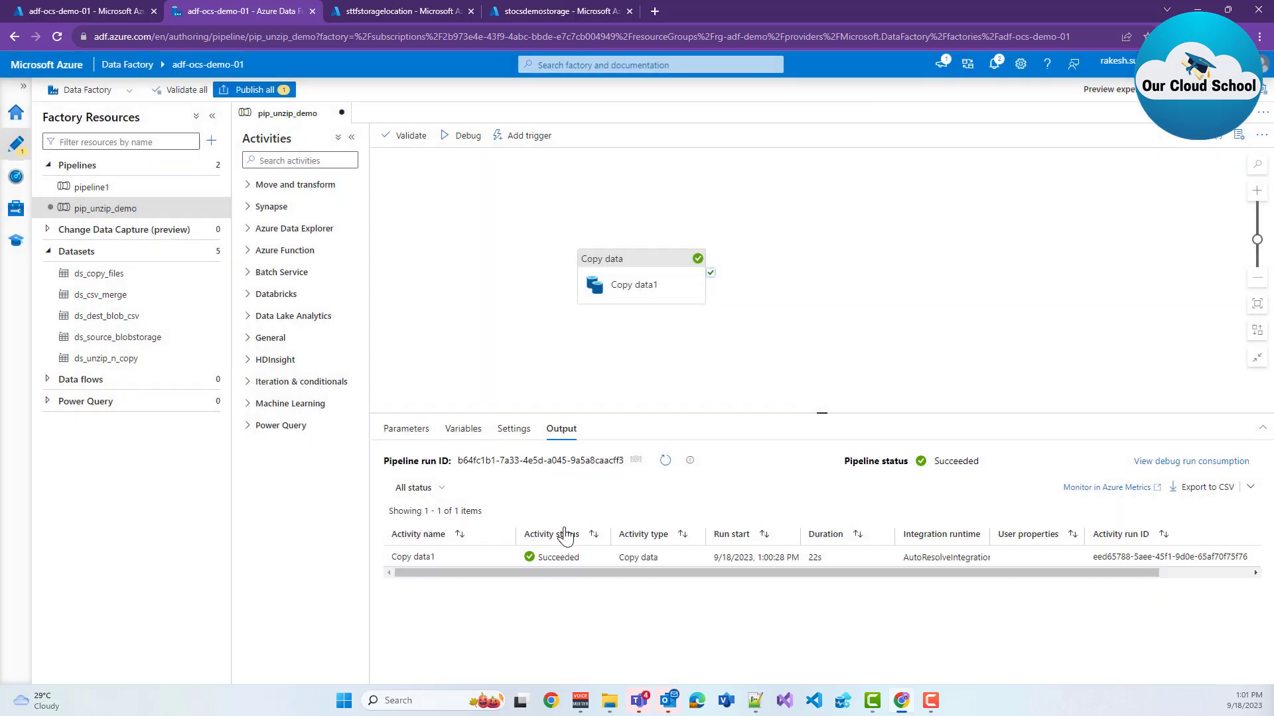
left_click(586, 301)
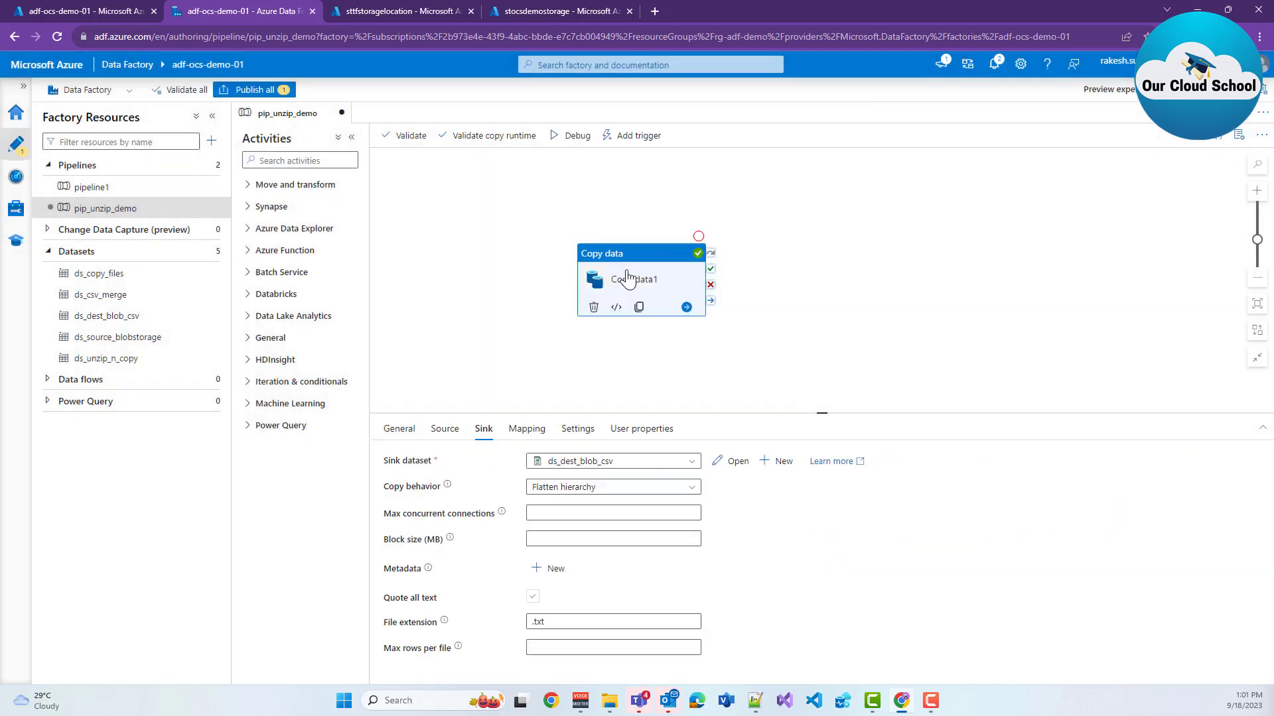
left_click(604, 492)
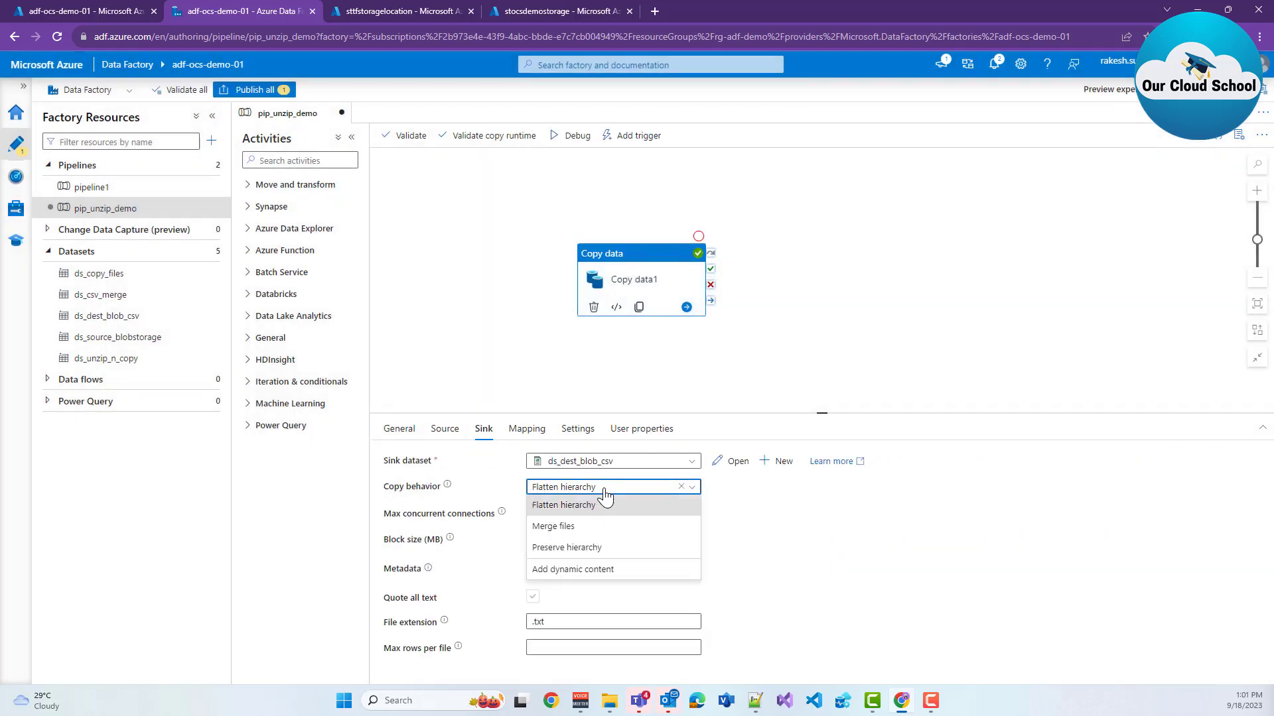
left_click(583, 526)
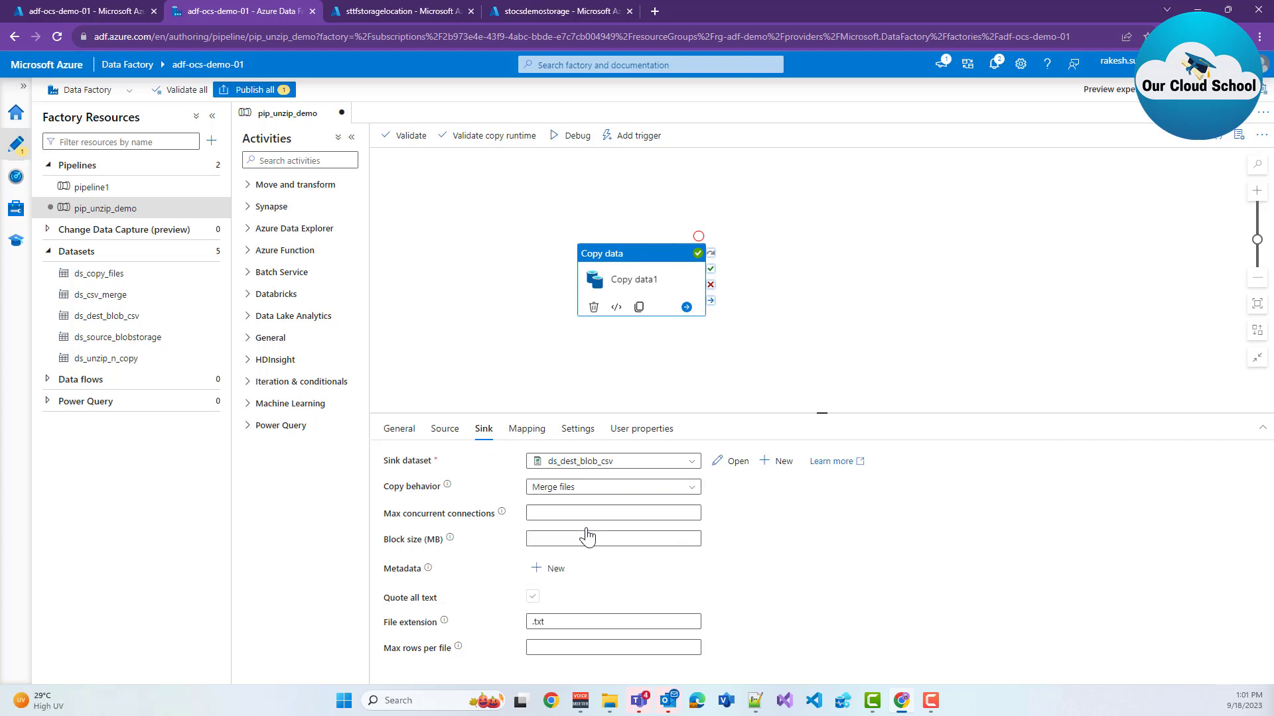